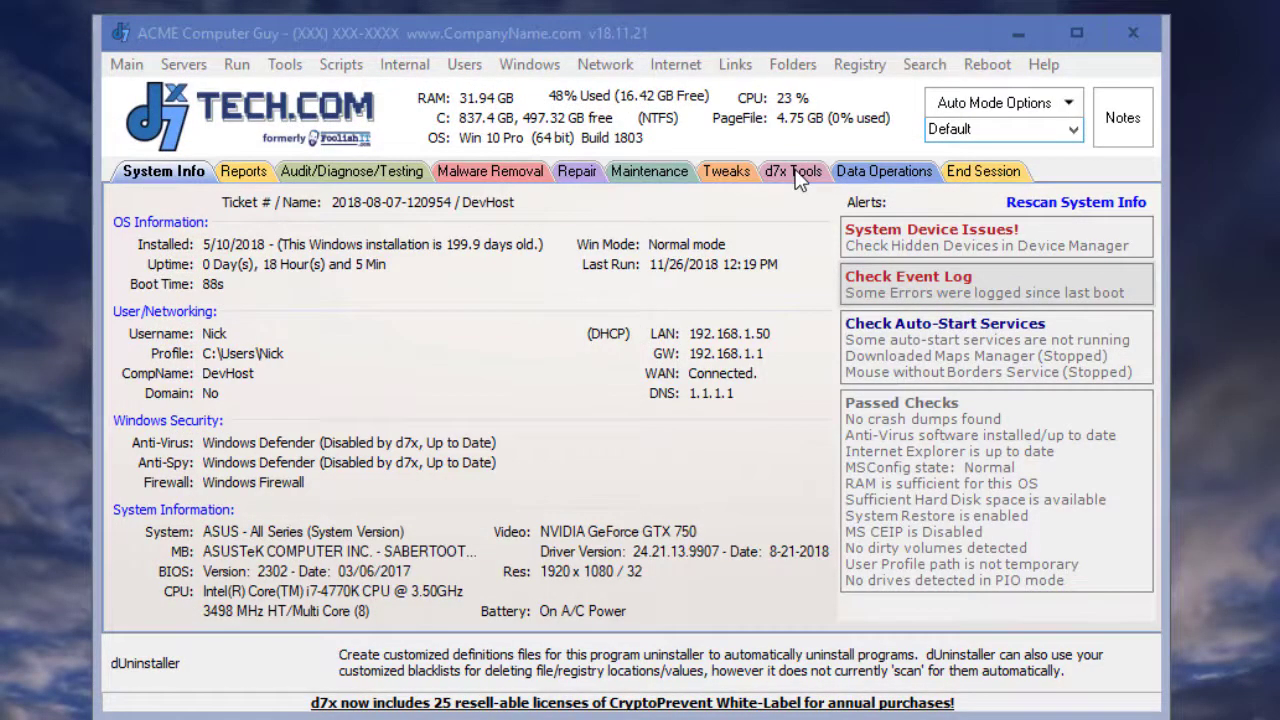
Create an IFEO blocking VBoxTray.exe with IFEO_Dummy.exe as the program to run, and close the IFEO Modifier
click(797, 174)
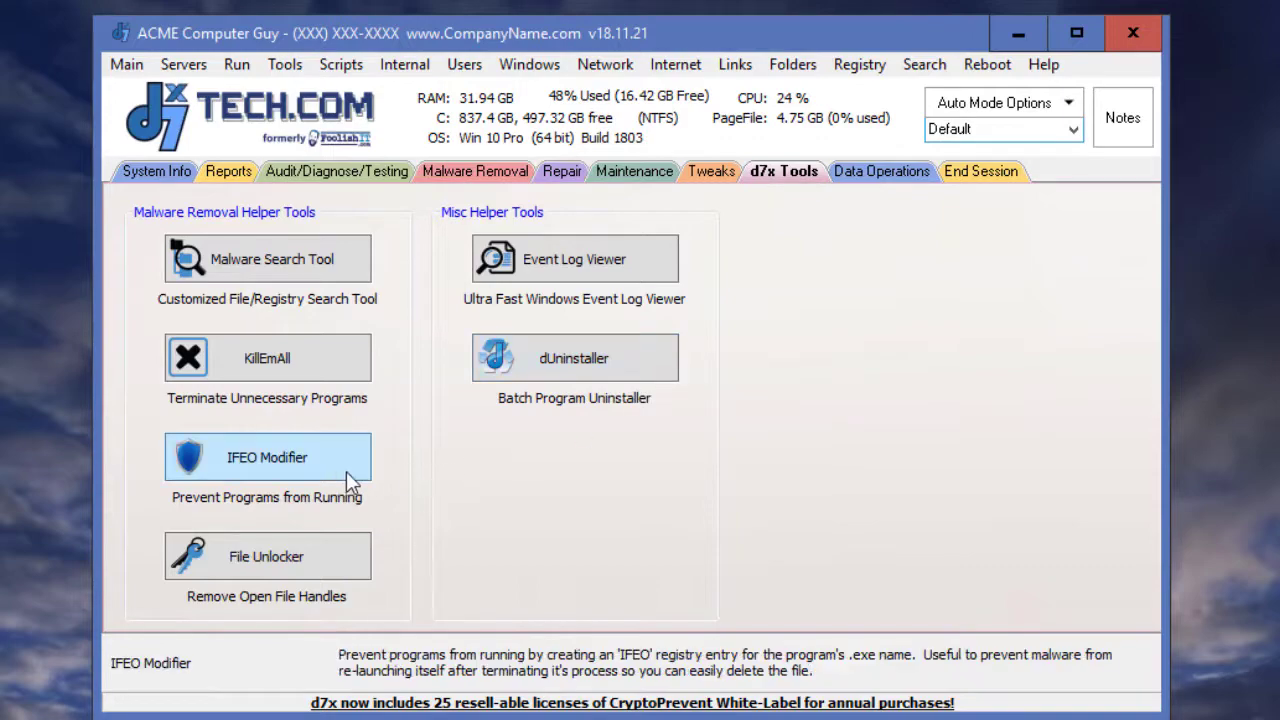
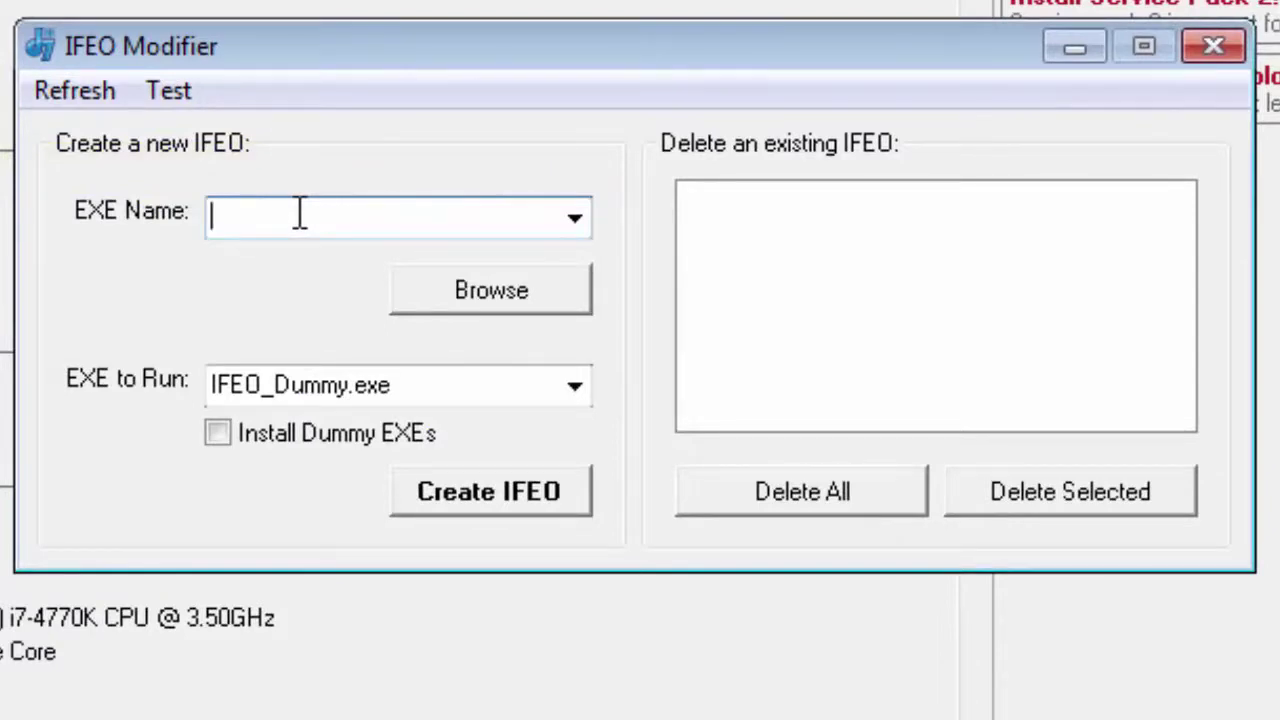
click(574, 219)
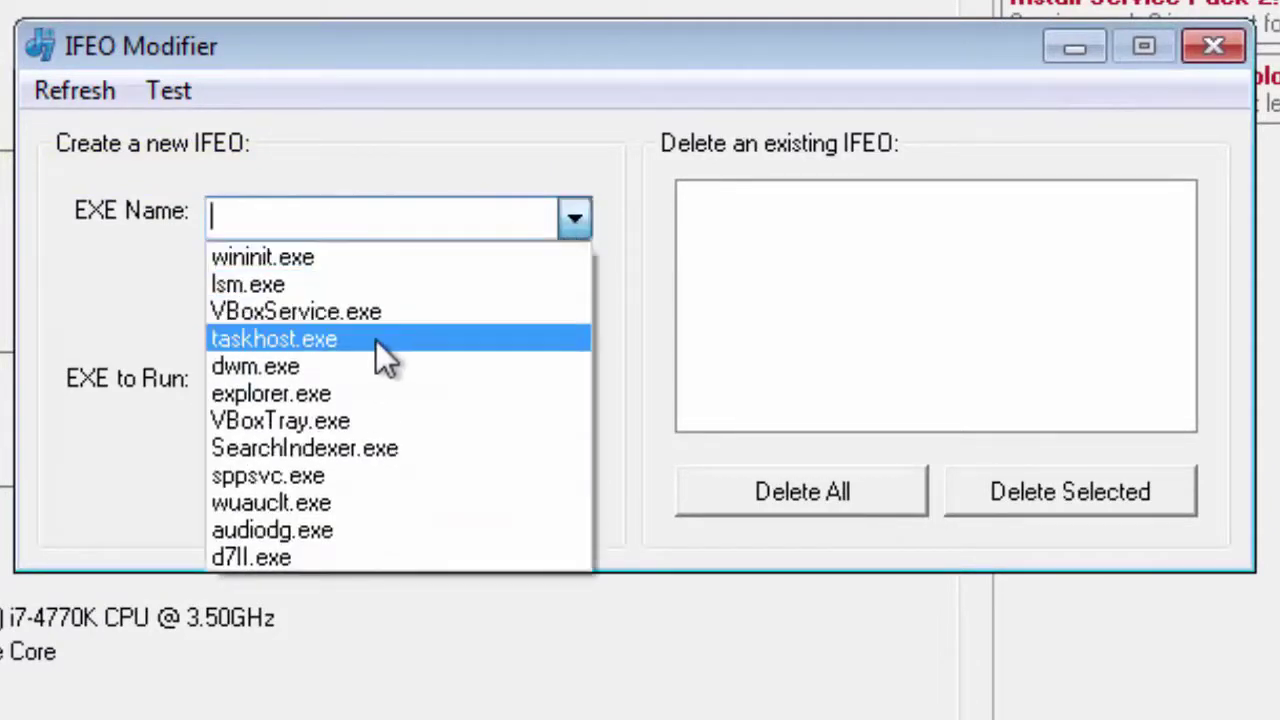
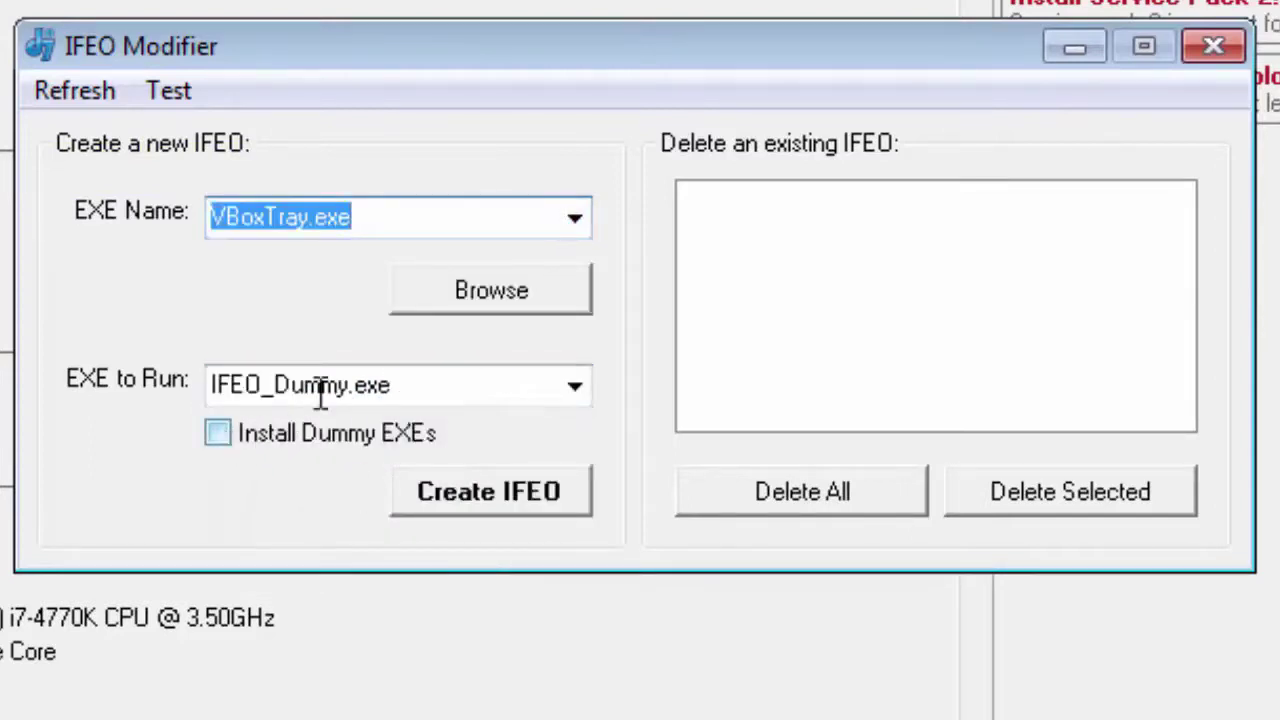
click(524, 380)
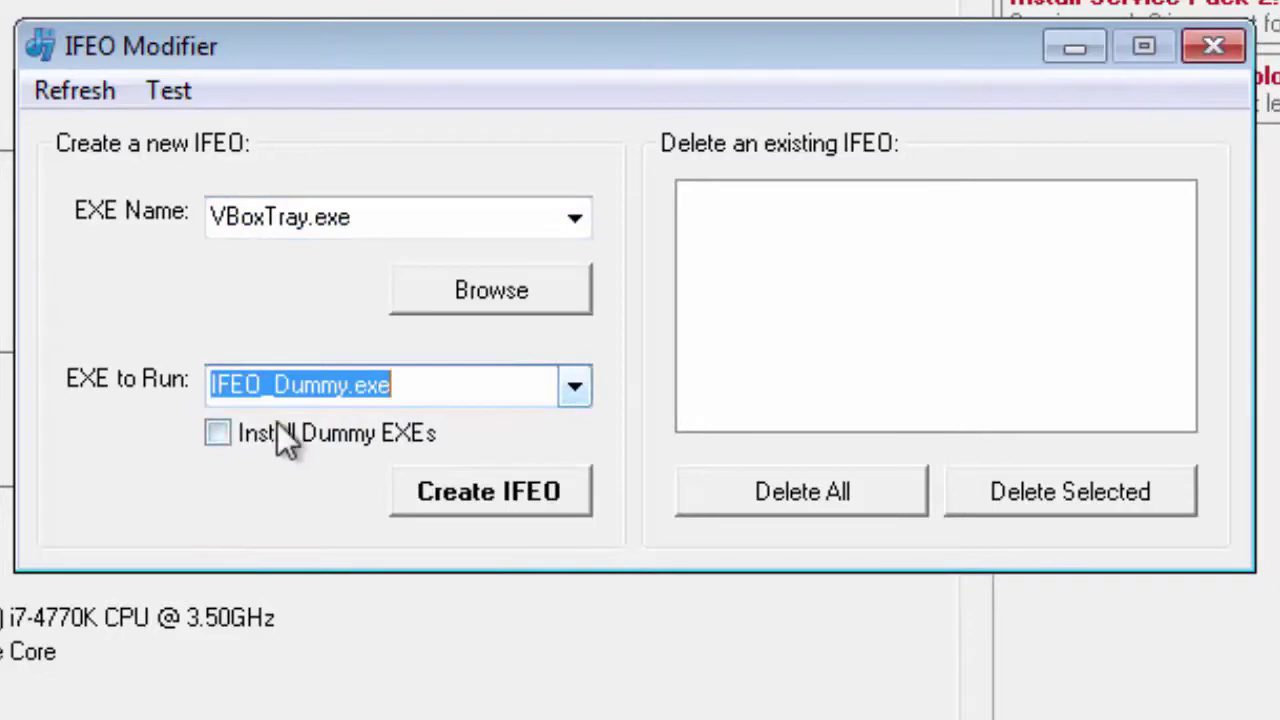
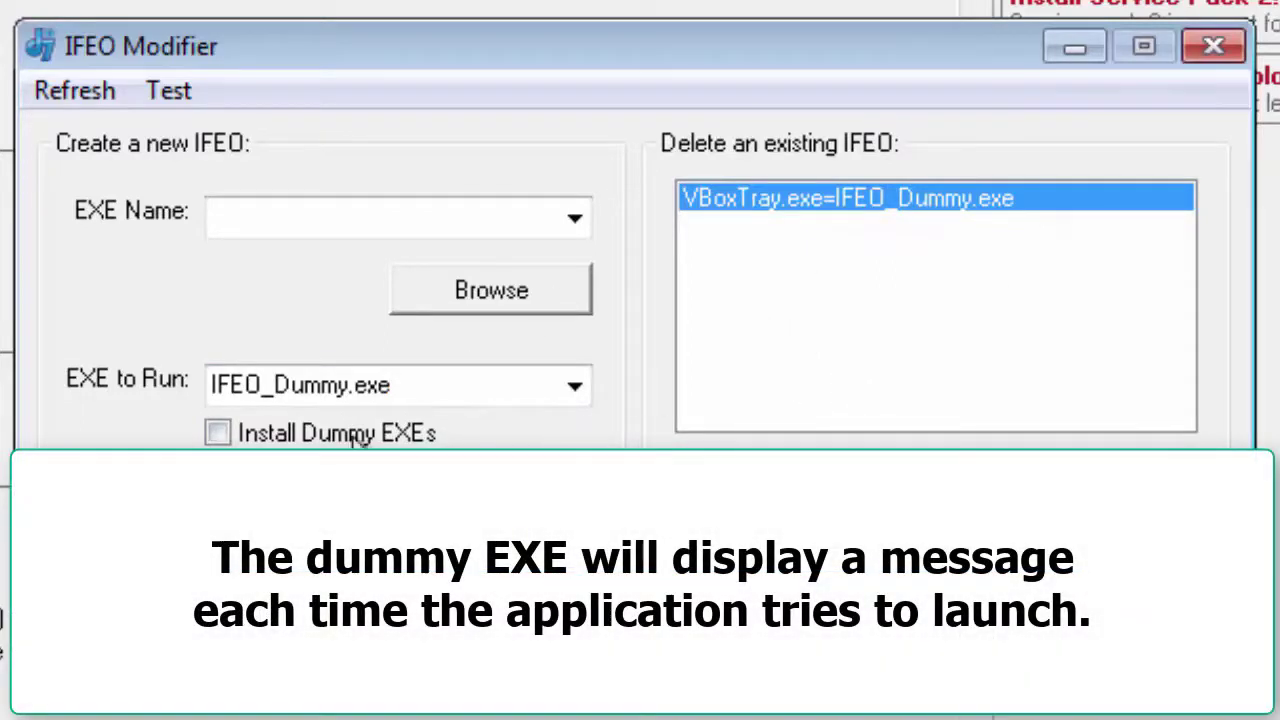
click(245, 438)
click(300, 435)
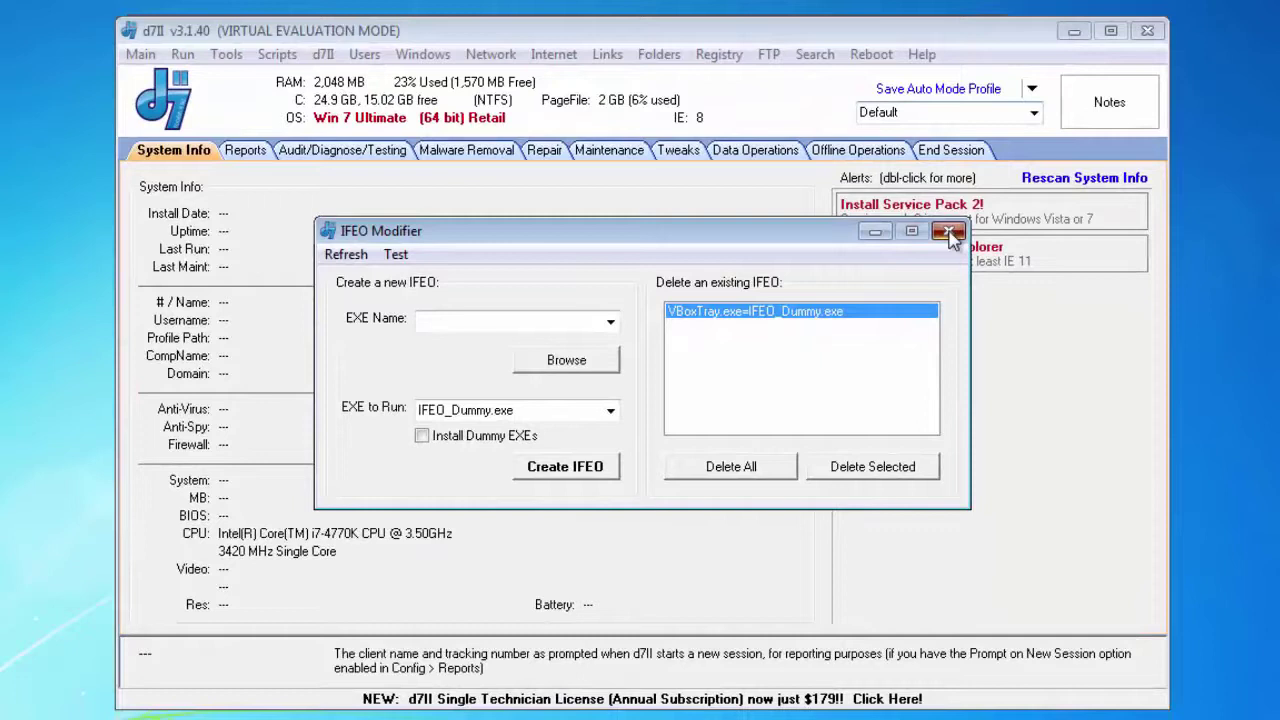
click(950, 233)
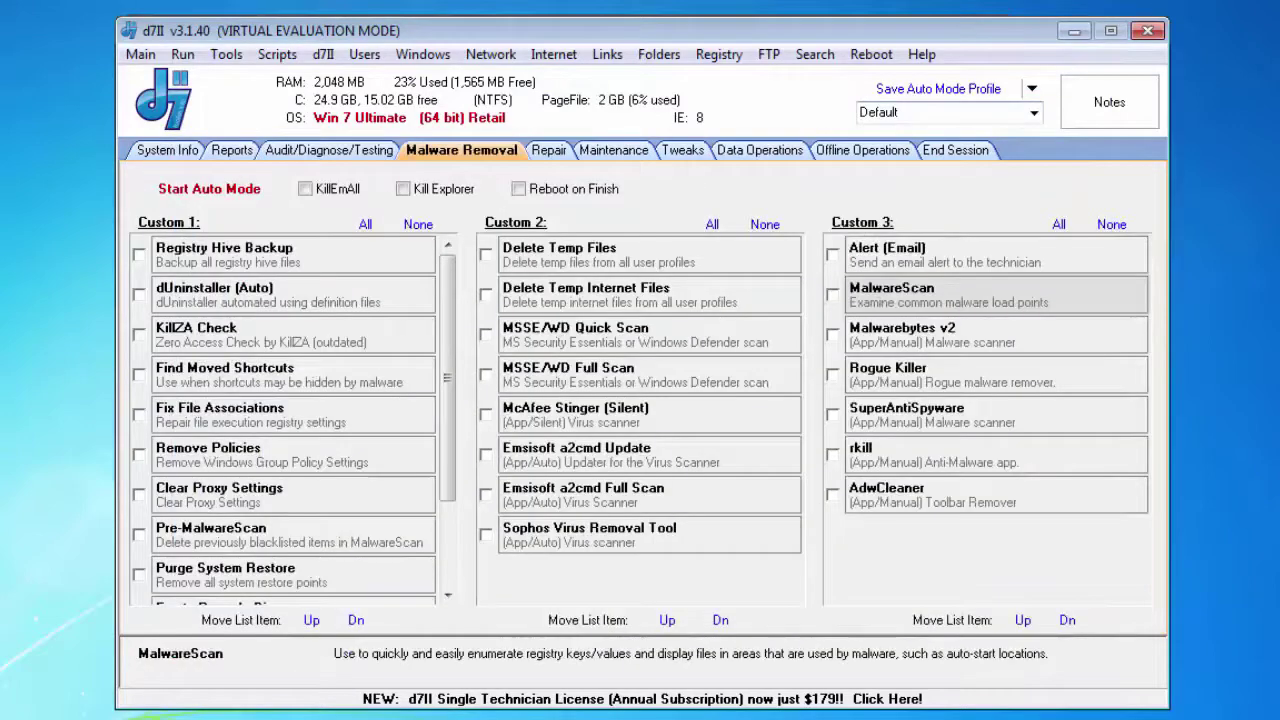
Look at dBug.exe in the d7II program folder
key(alt+Tab)
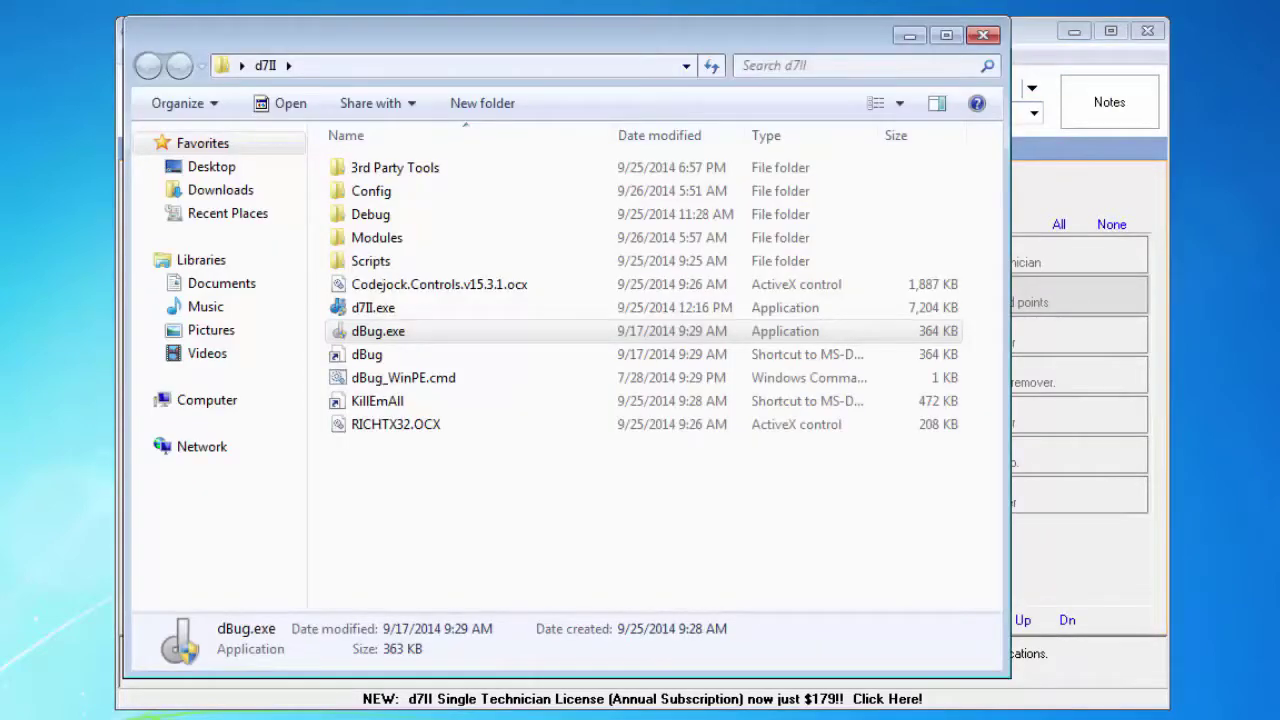
click(388, 333)
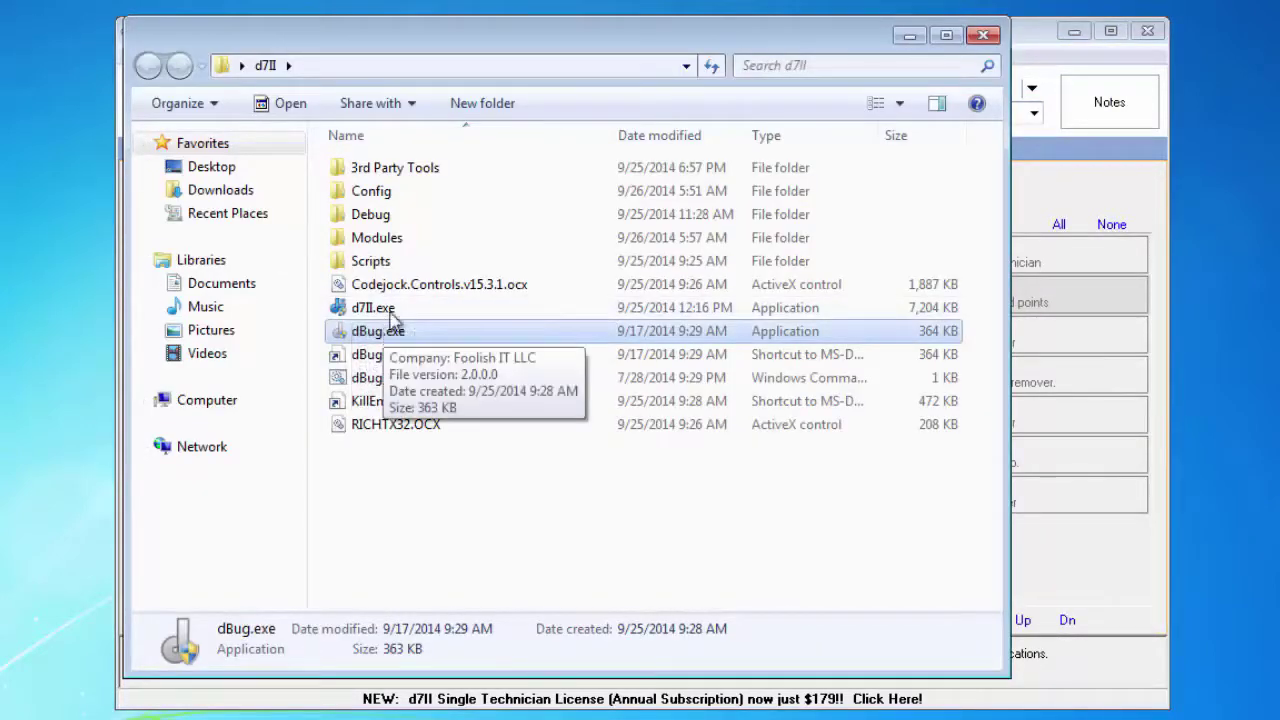
click(1024, 36)
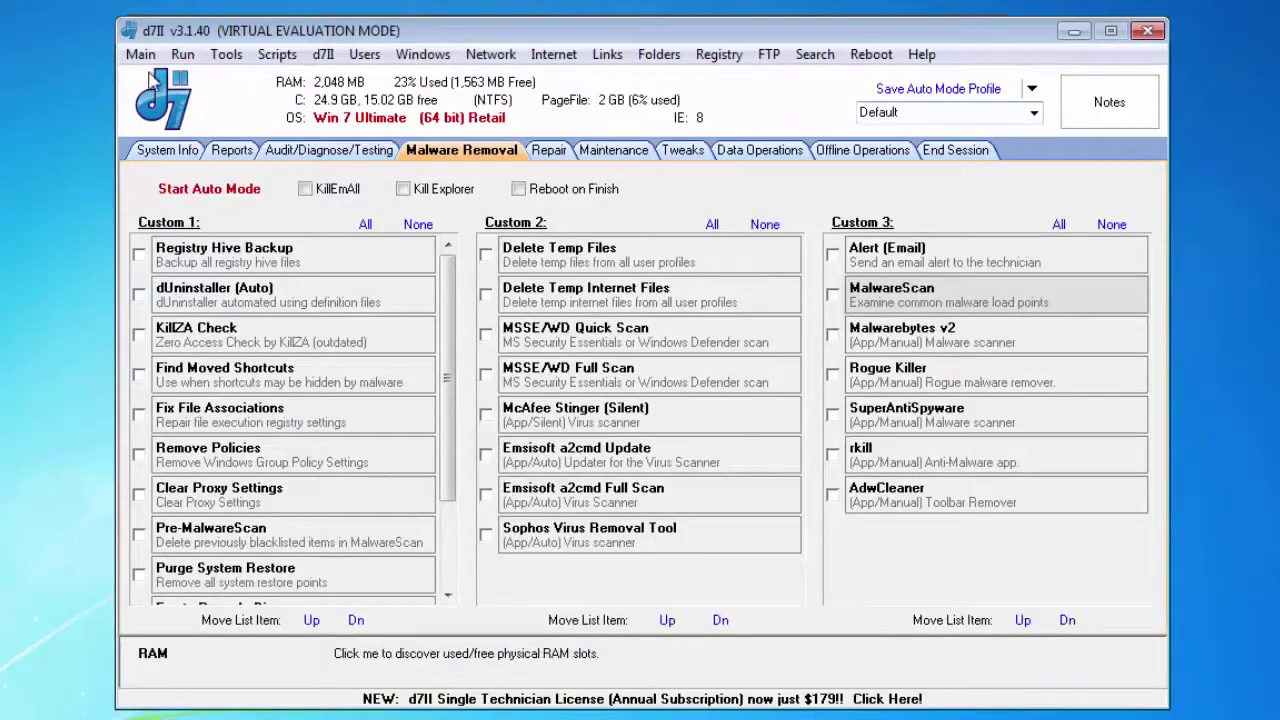
Keep "Install d7x Right-Click Context Menu Items in Explorer" enabled in the session configuration, save it, and bring up the OS Shell Extensions option
click(122, 50)
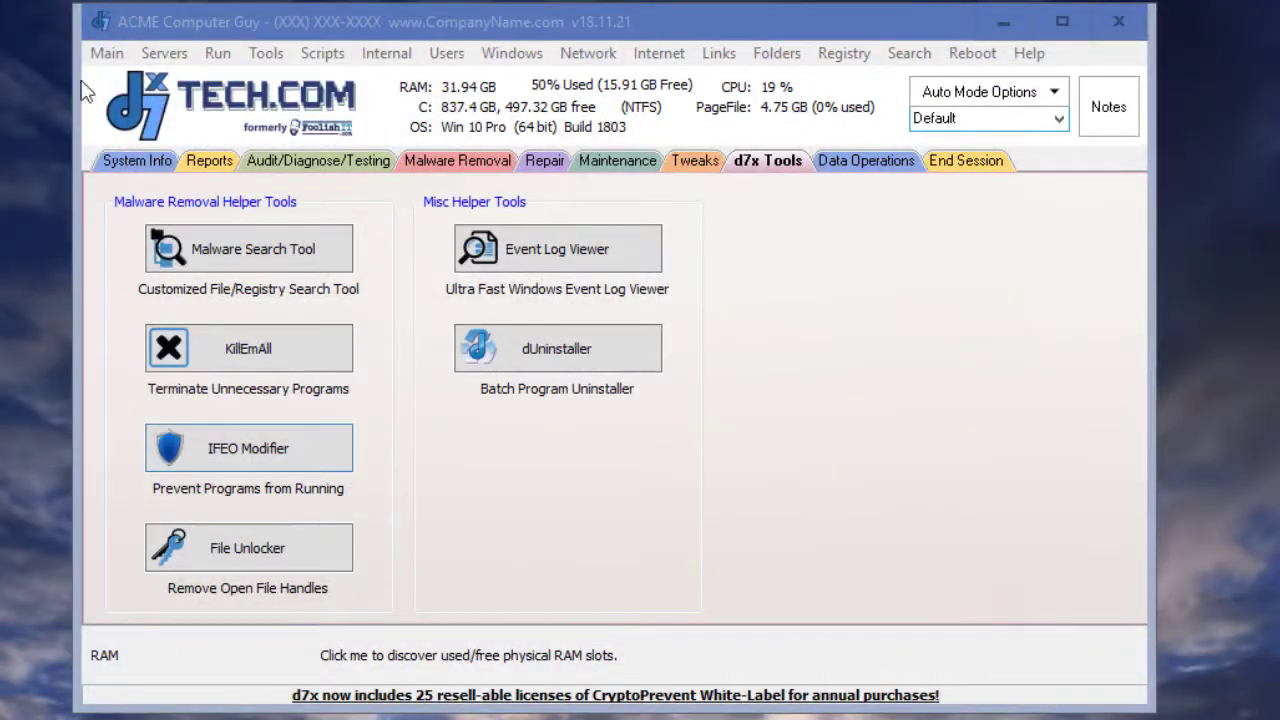
click(108, 56)
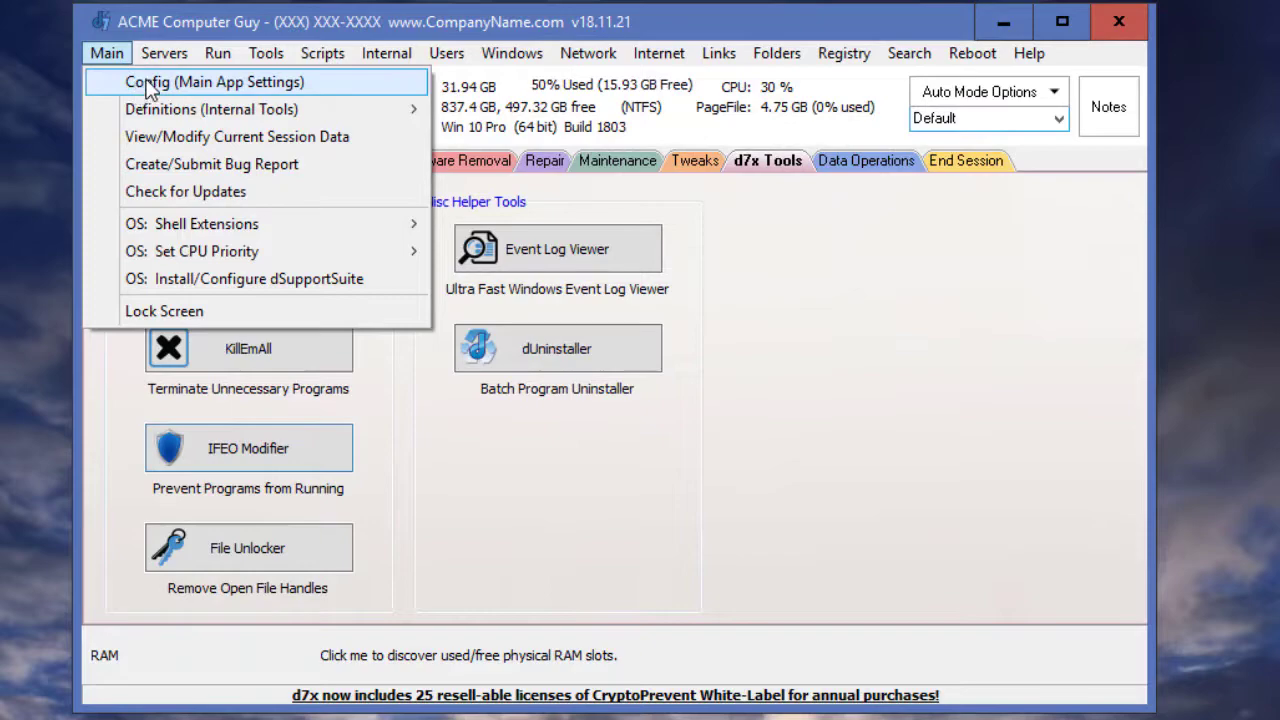
click(124, 83)
click(314, 76)
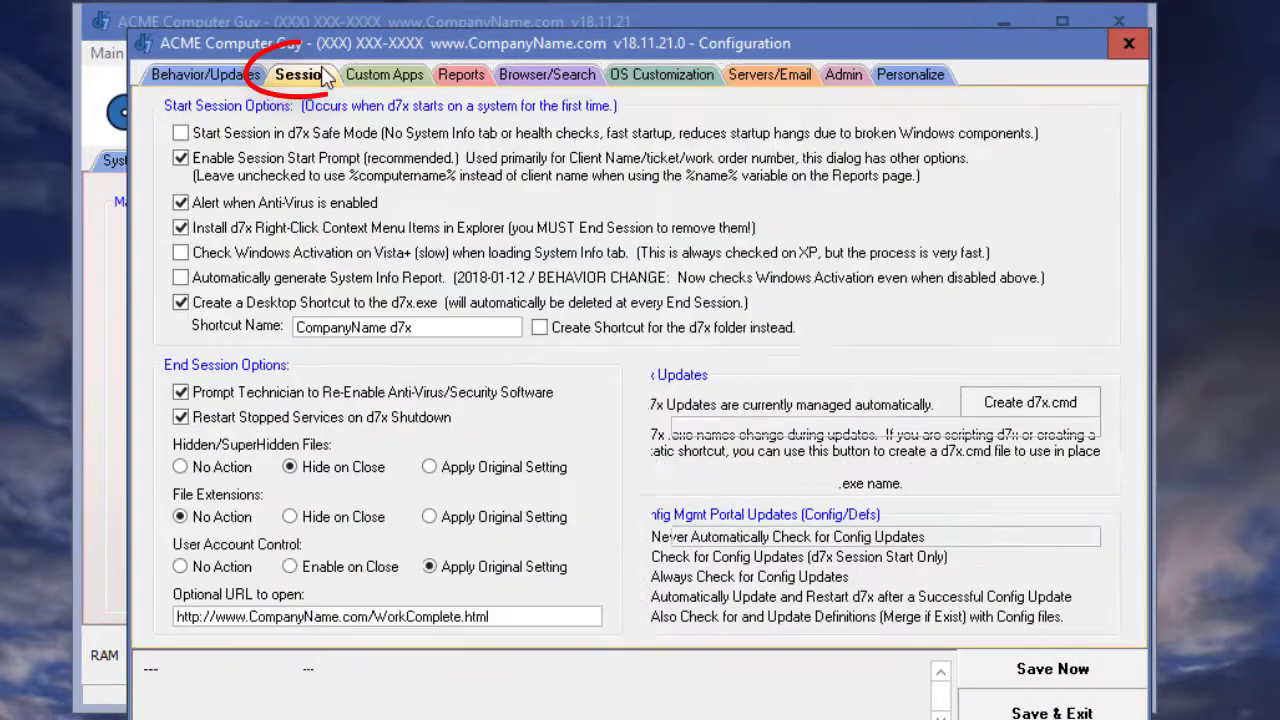
click(270, 233)
click(270, 233)
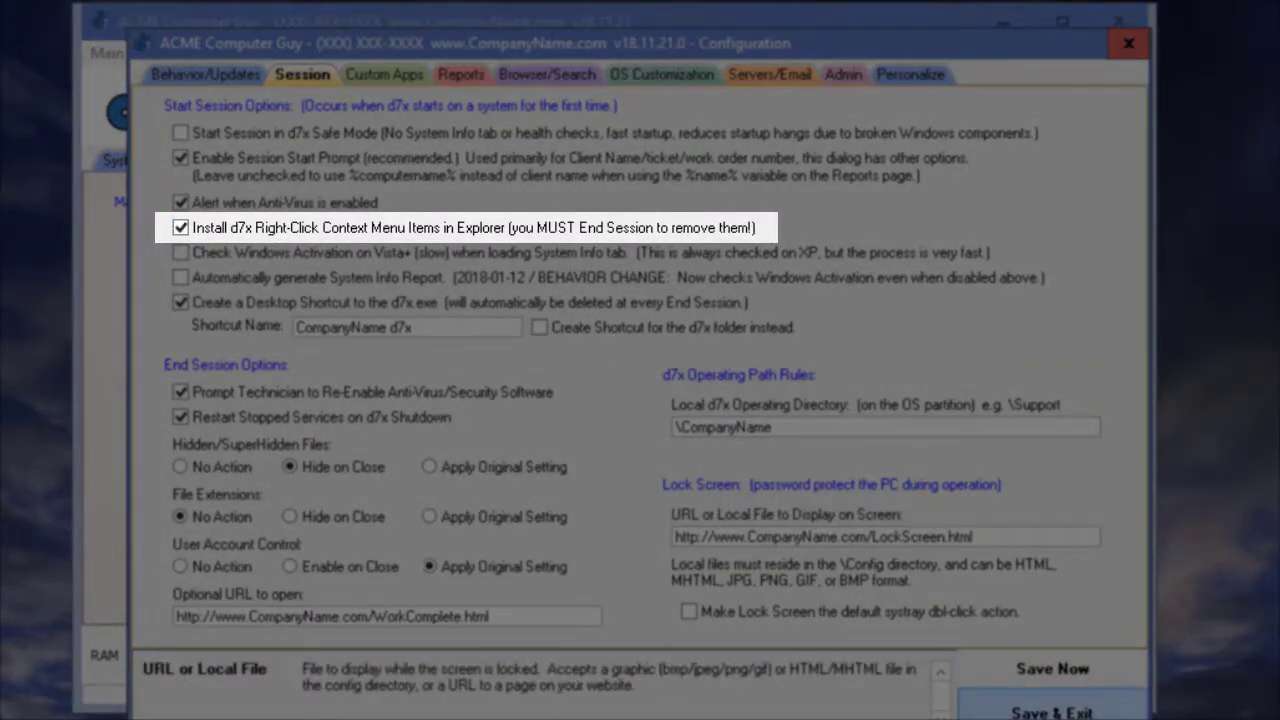
click(1052, 712)
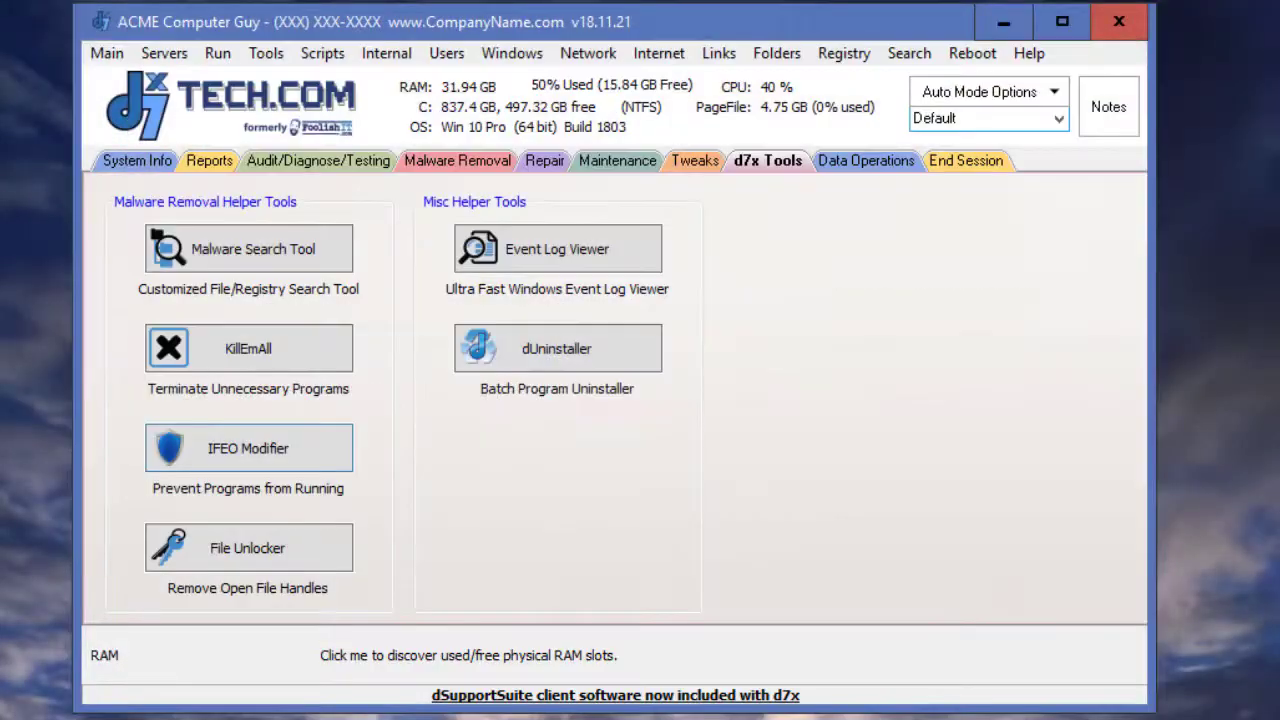
click(107, 55)
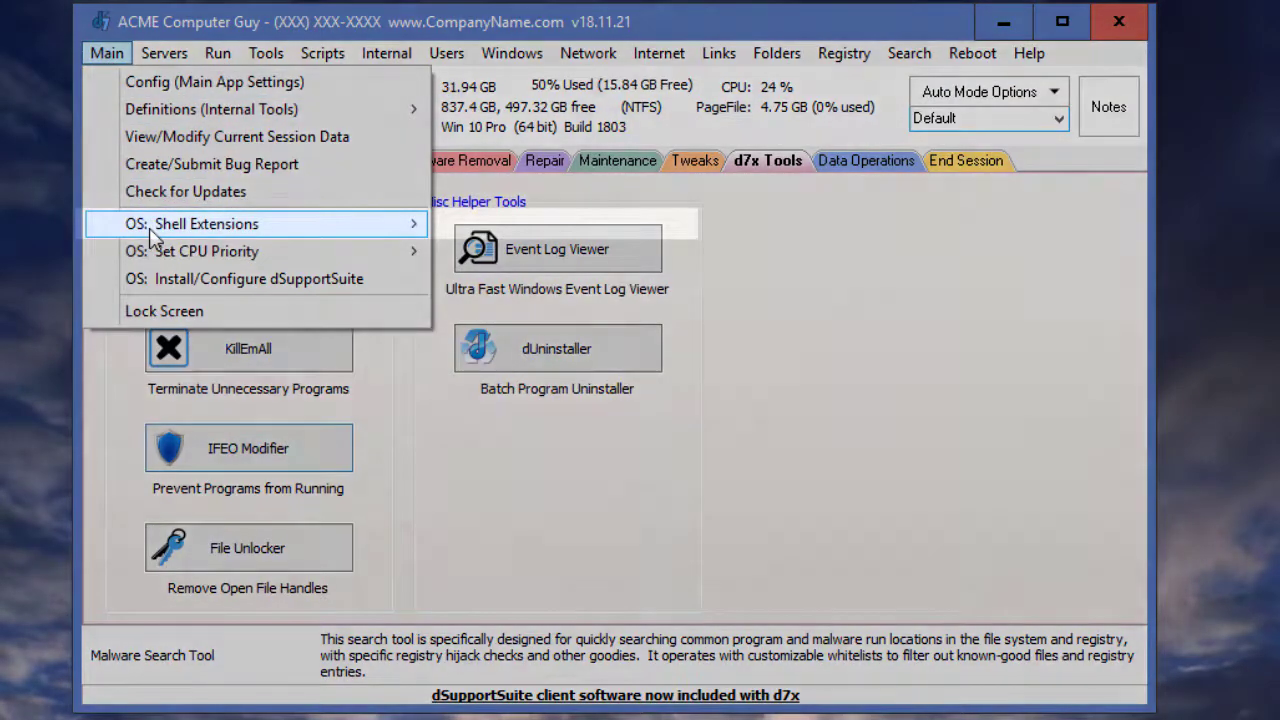
mouse_move(150, 236)
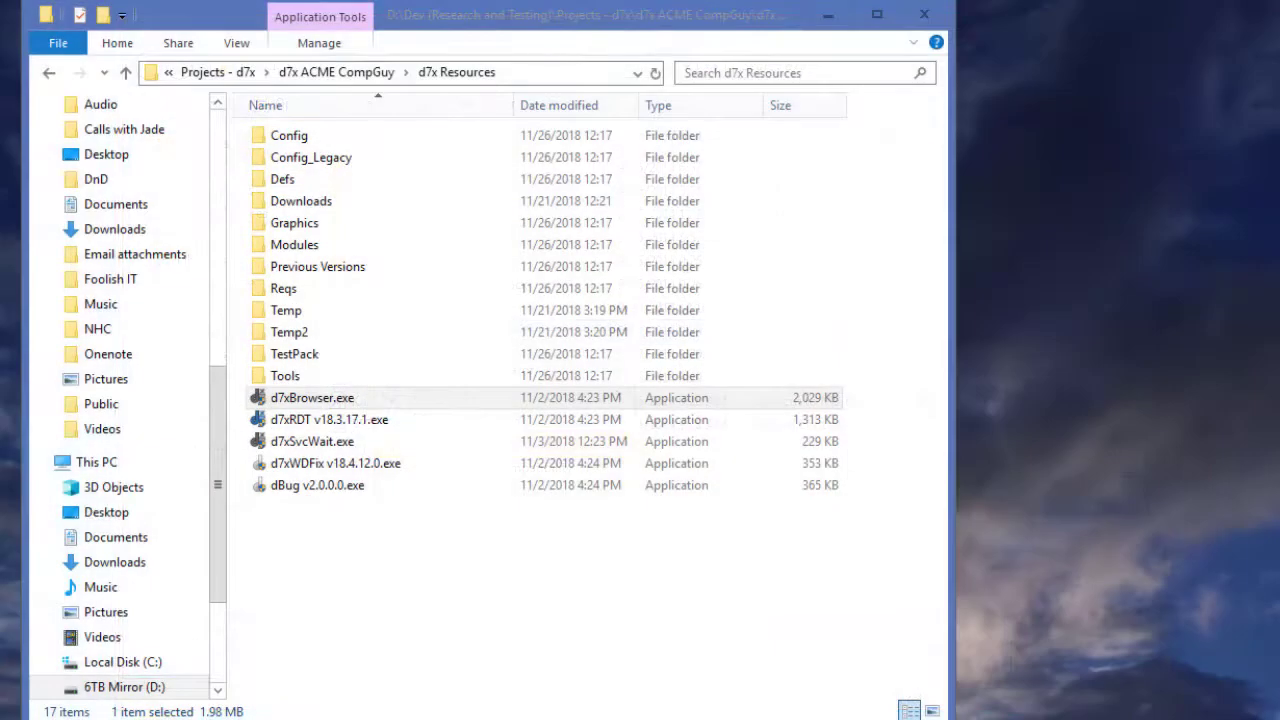
Examine d7xBrowser.exe from the d7x Resources folder and prevent the program from running, acknowledging the confirmation
right_click(310, 400)
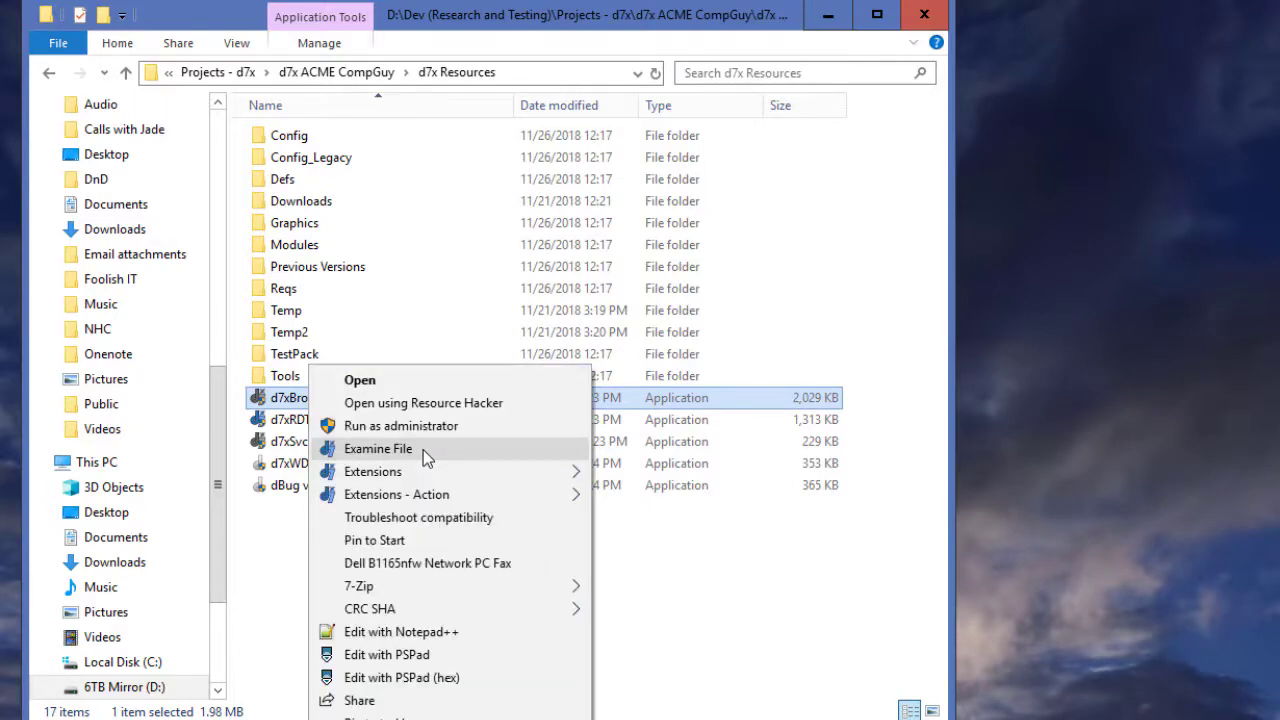
click(423, 449)
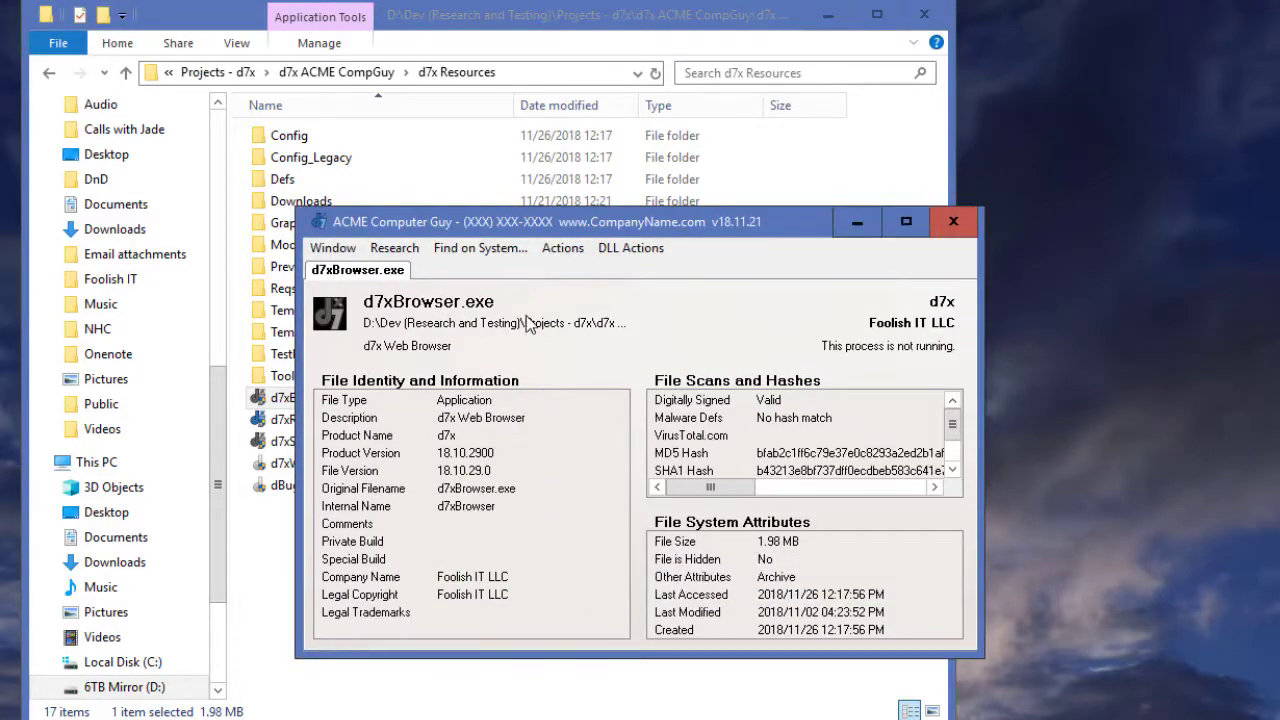
click(570, 252)
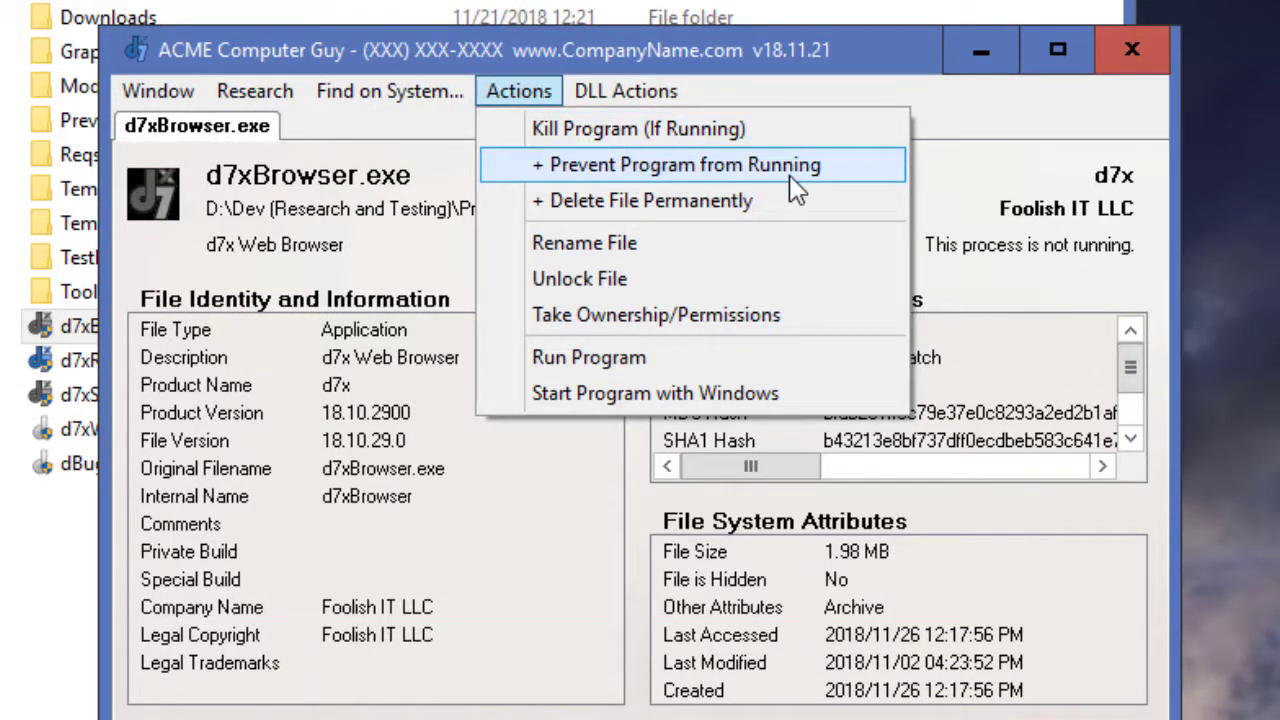
click(851, 177)
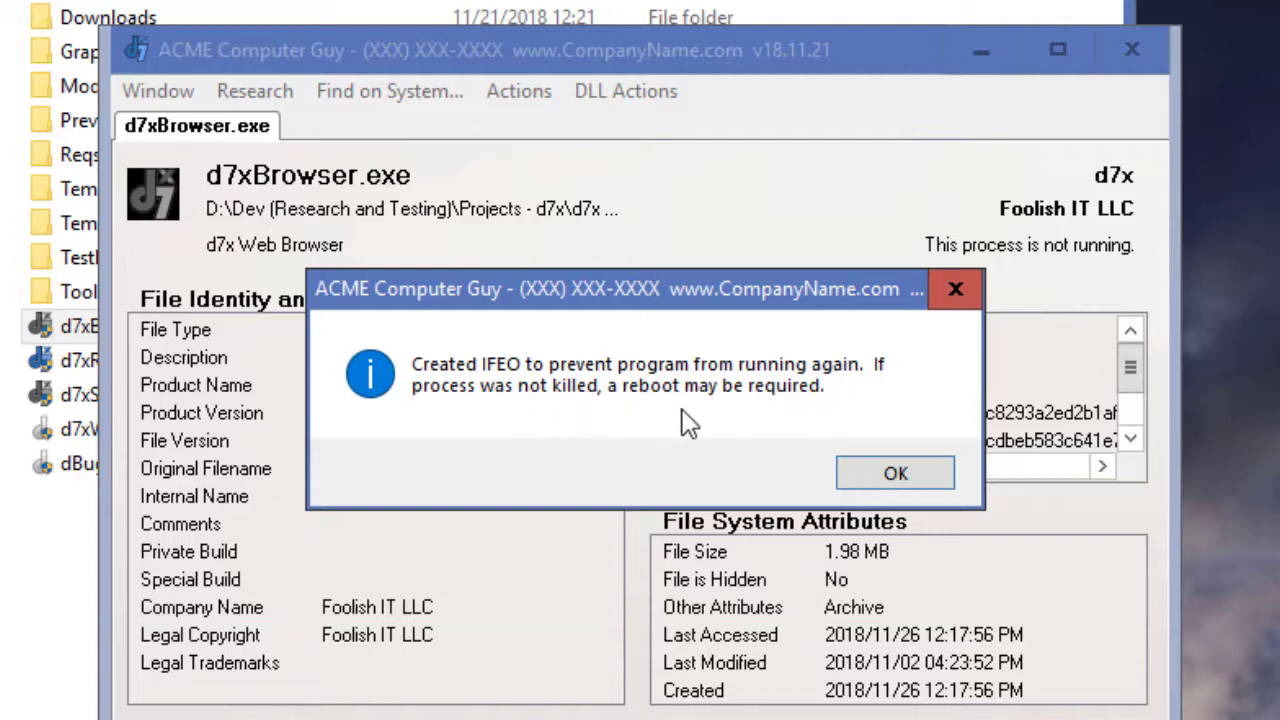
click(907, 470)
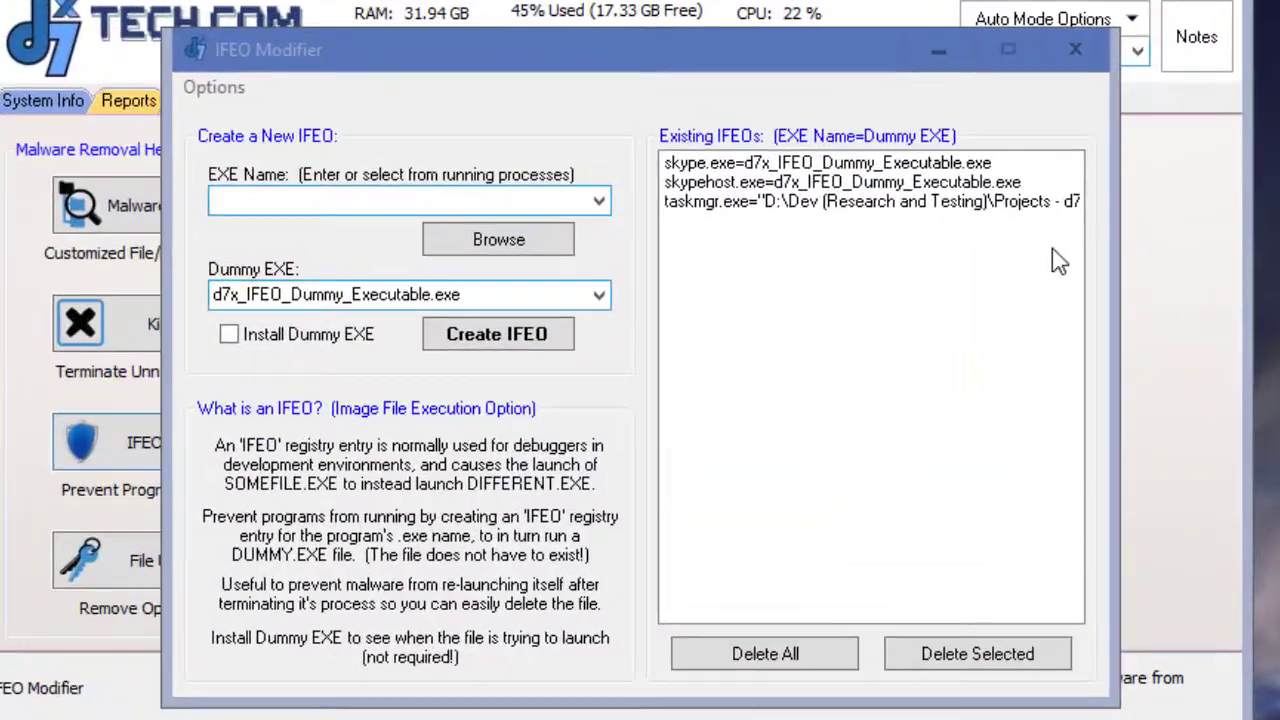
Create an IFEO for notepad.exe in the IFEO Modifier using d7x_IFEO_Dummy_Executable.exe as the dummy EXE
click(742, 172)
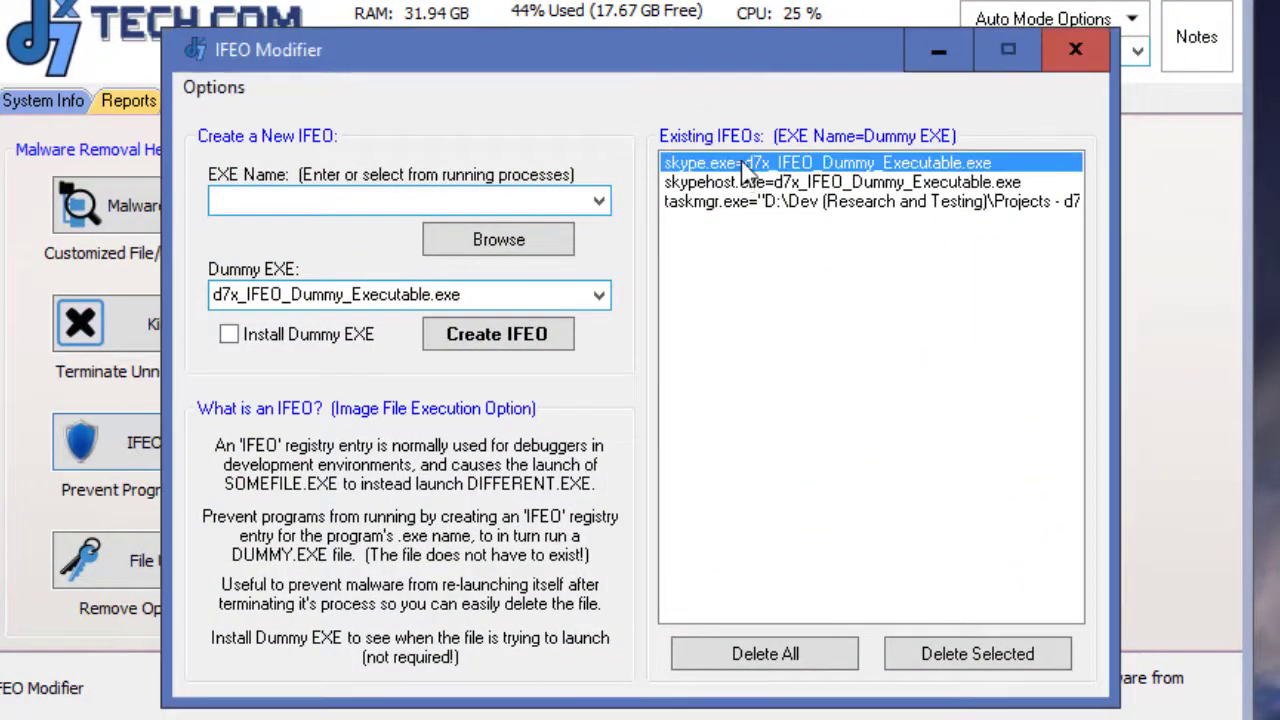
click(780, 184)
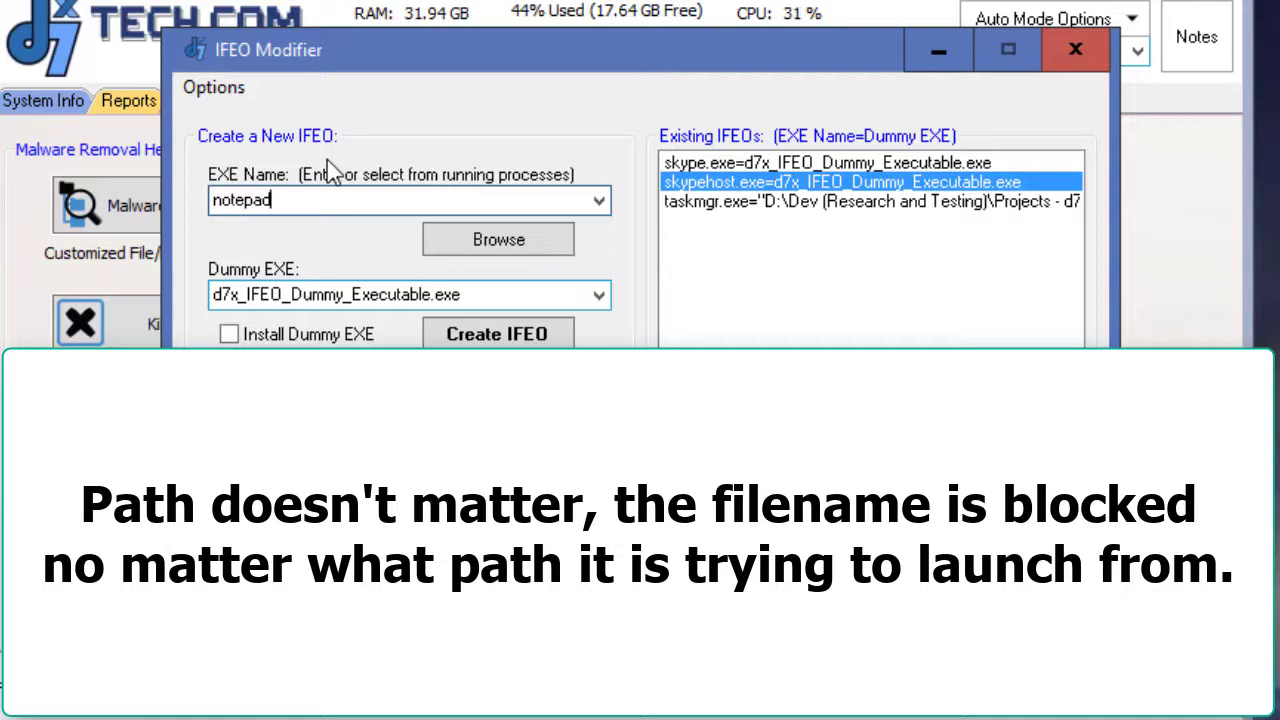
text(.exe)
click(537, 338)
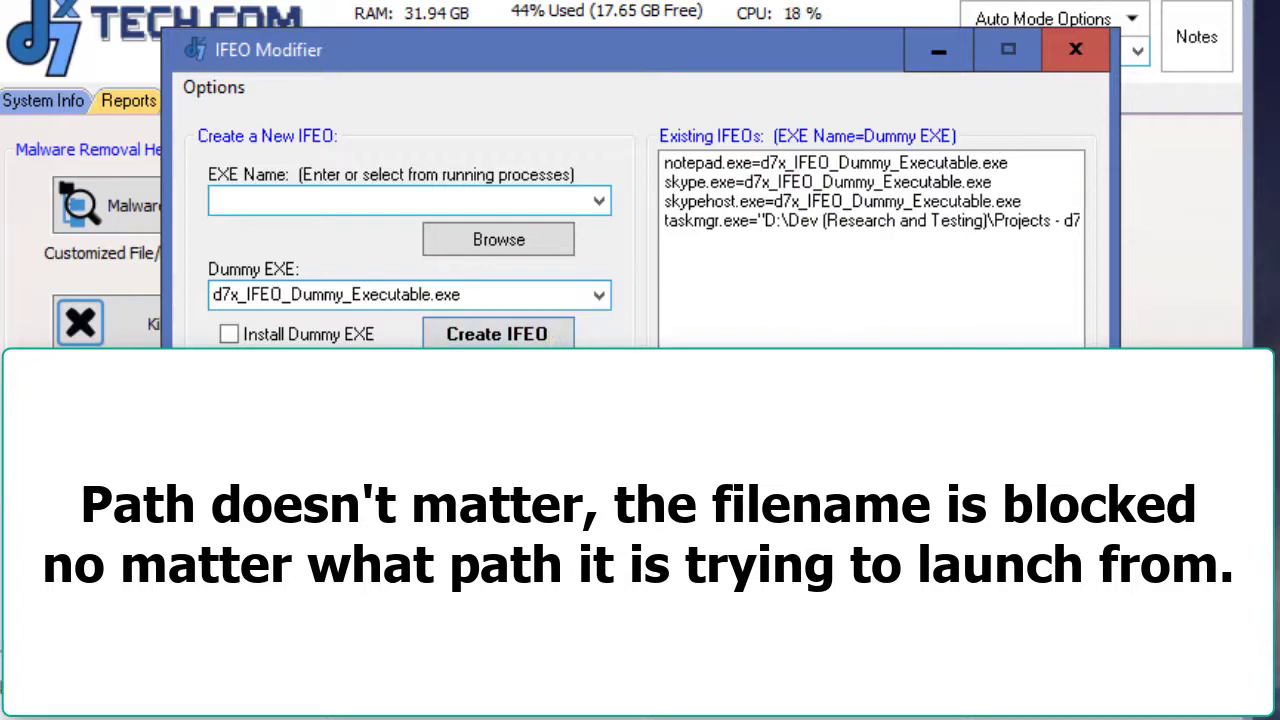
Test the notepad block by browsing the Windows folder and trying to launch notepad.exe, dismissing the resulting message
key(super)
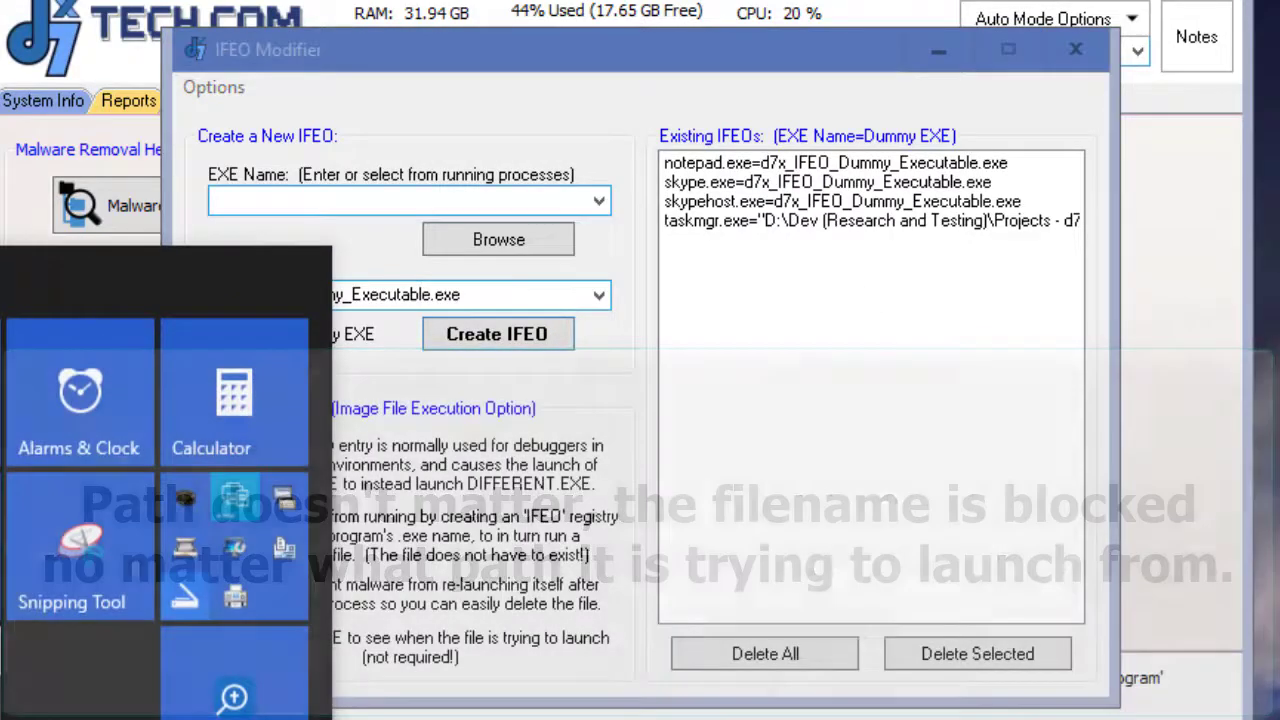
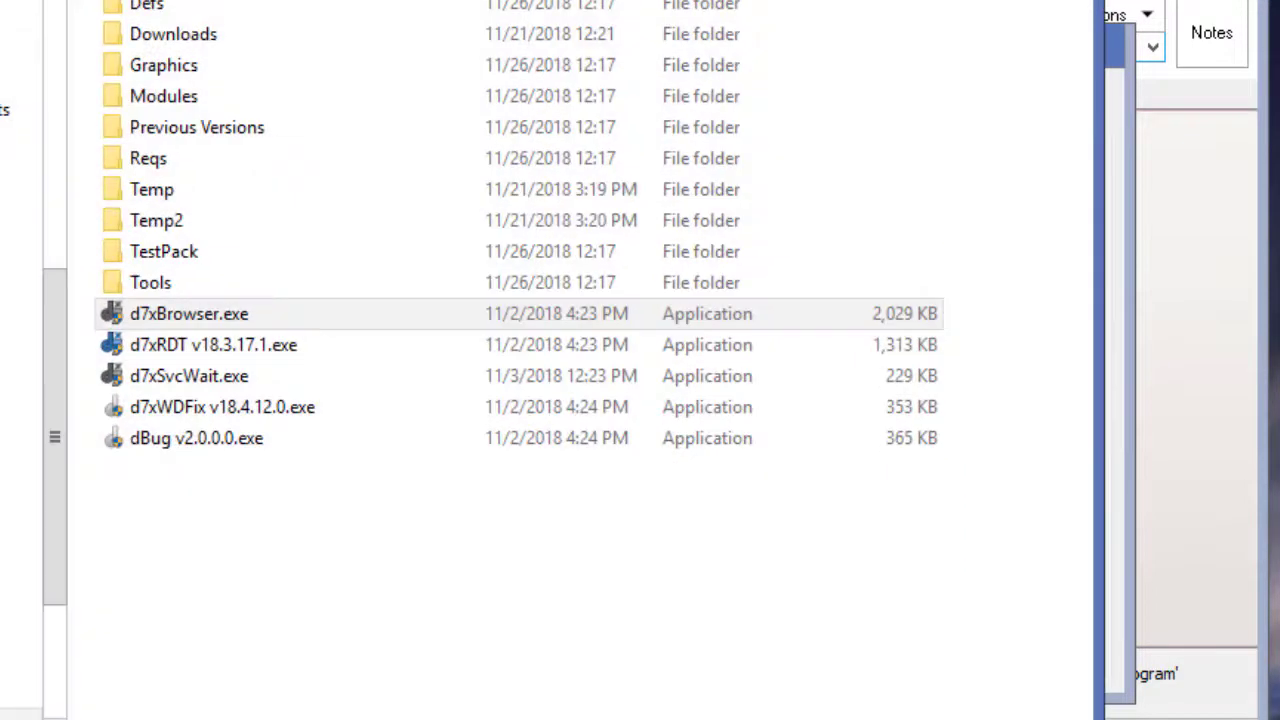
click(8, 690)
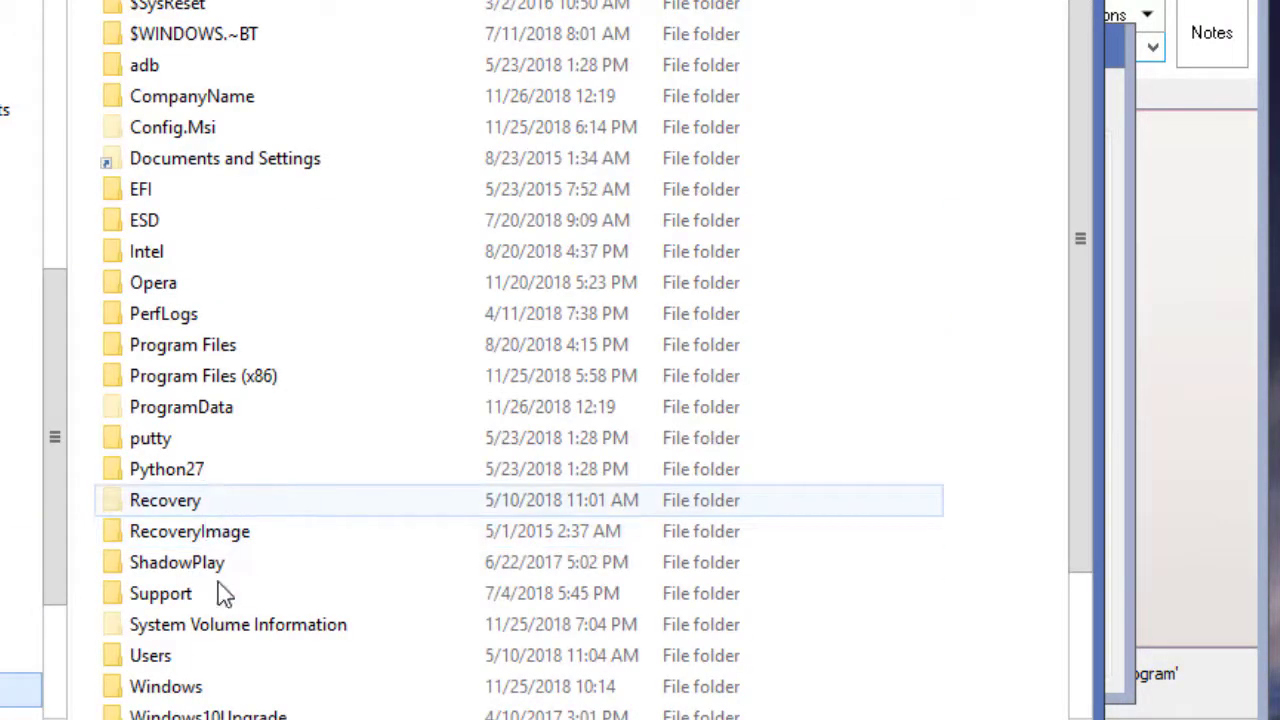
double_click(171, 687)
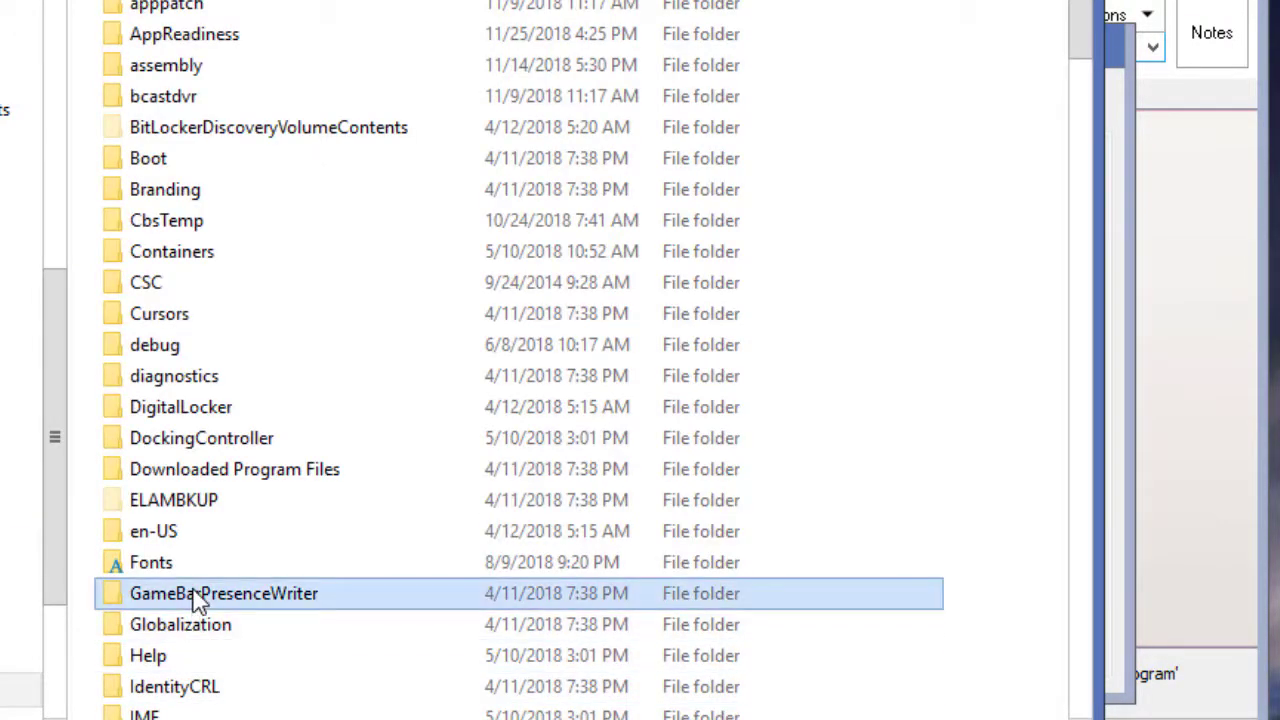
scroll(194, 600, down, 10)
scroll(196, 625, down, 7)
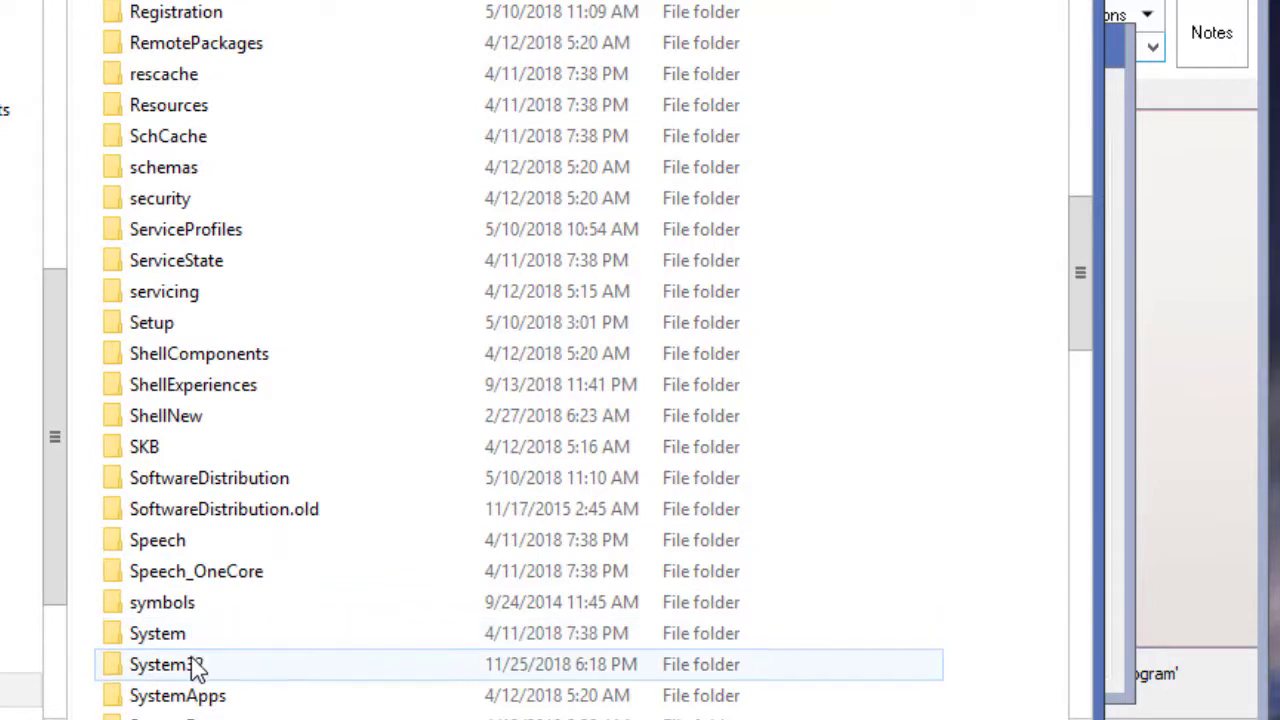
scroll(197, 640, up, 20)
click(218, 505)
text(notepad)
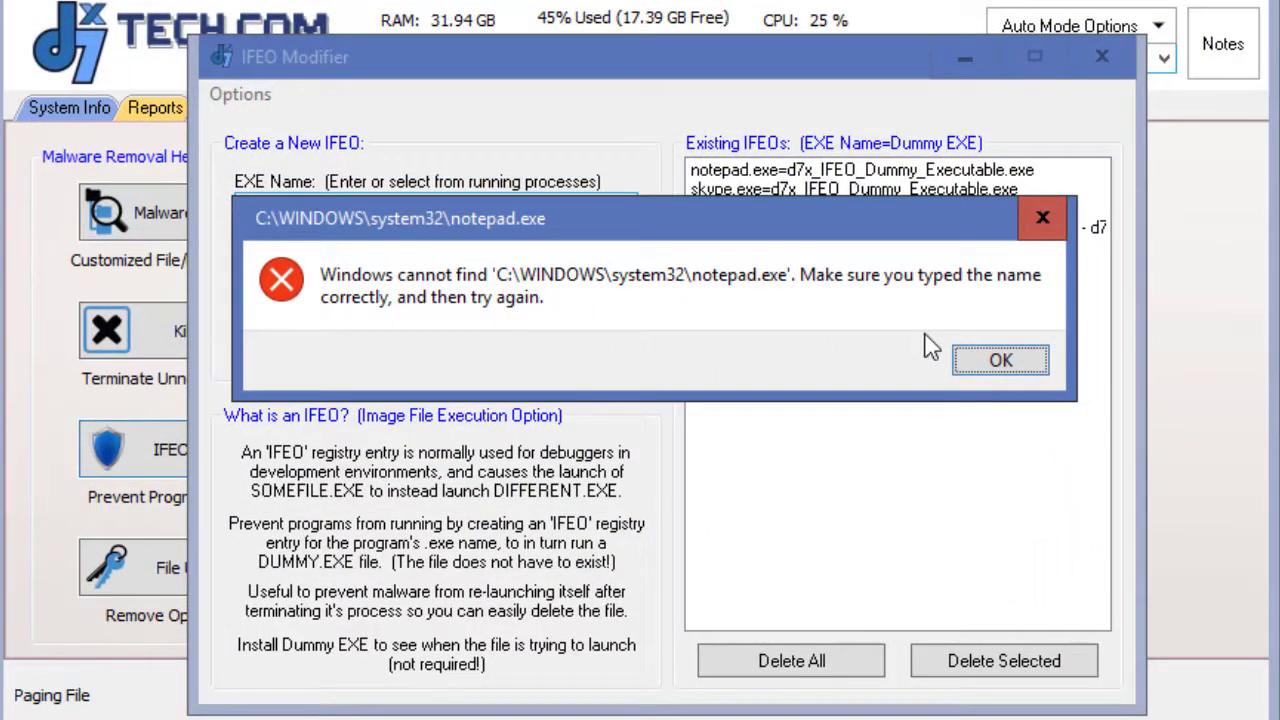
click(989, 361)
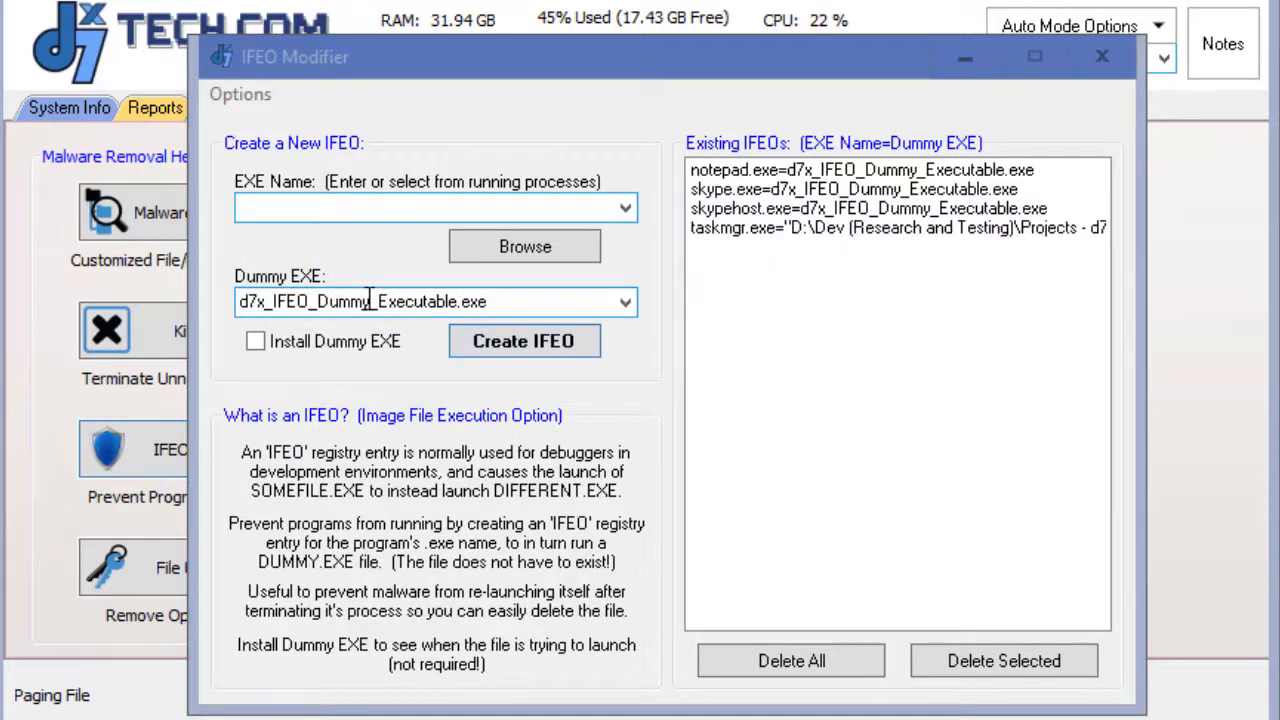
Enable Install Dummy EXE for d7x_IFEO_Dummy_Executable.exe and test the block by running notepad, closing the dummy program's window
click(366, 301)
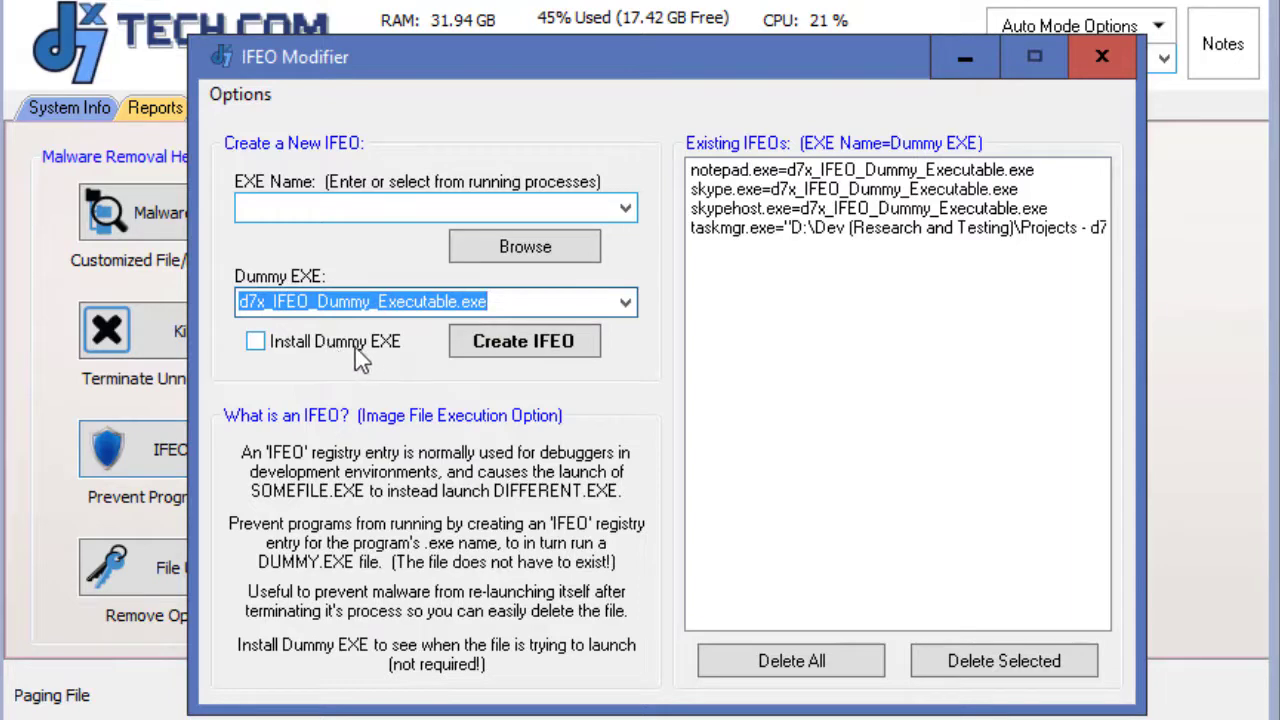
click(323, 341)
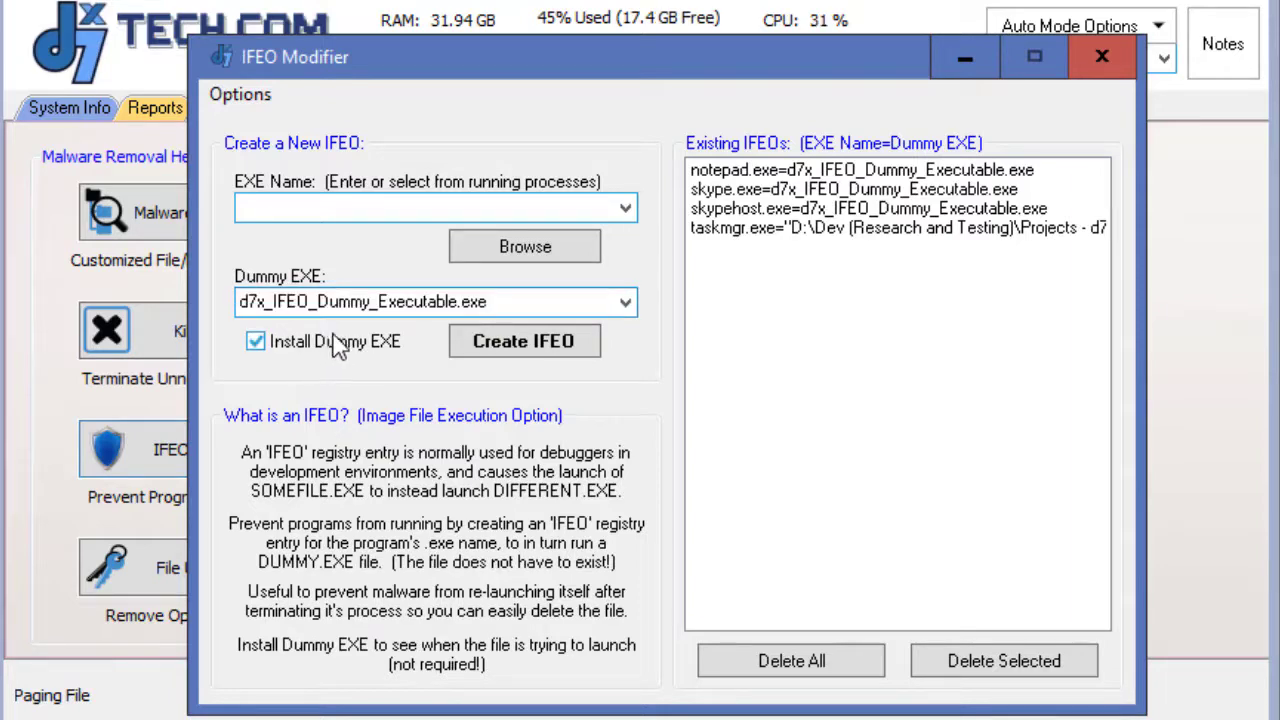
key(super+r)
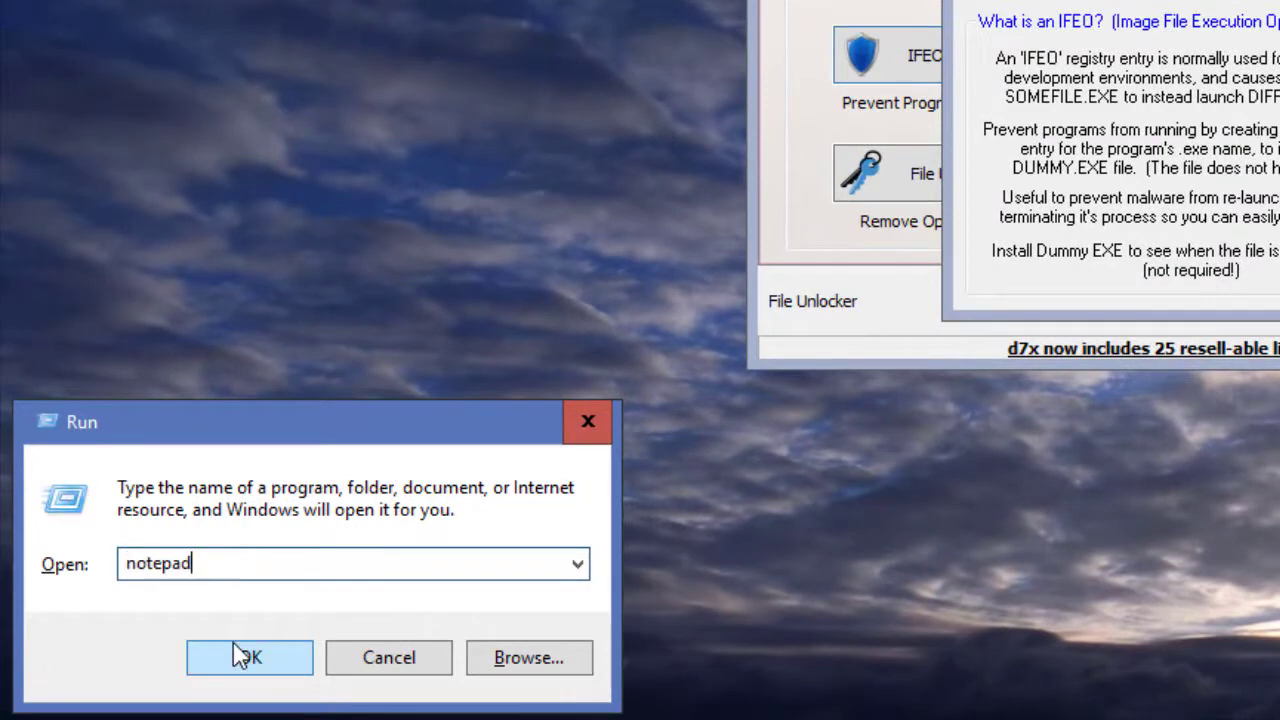
click(250, 662)
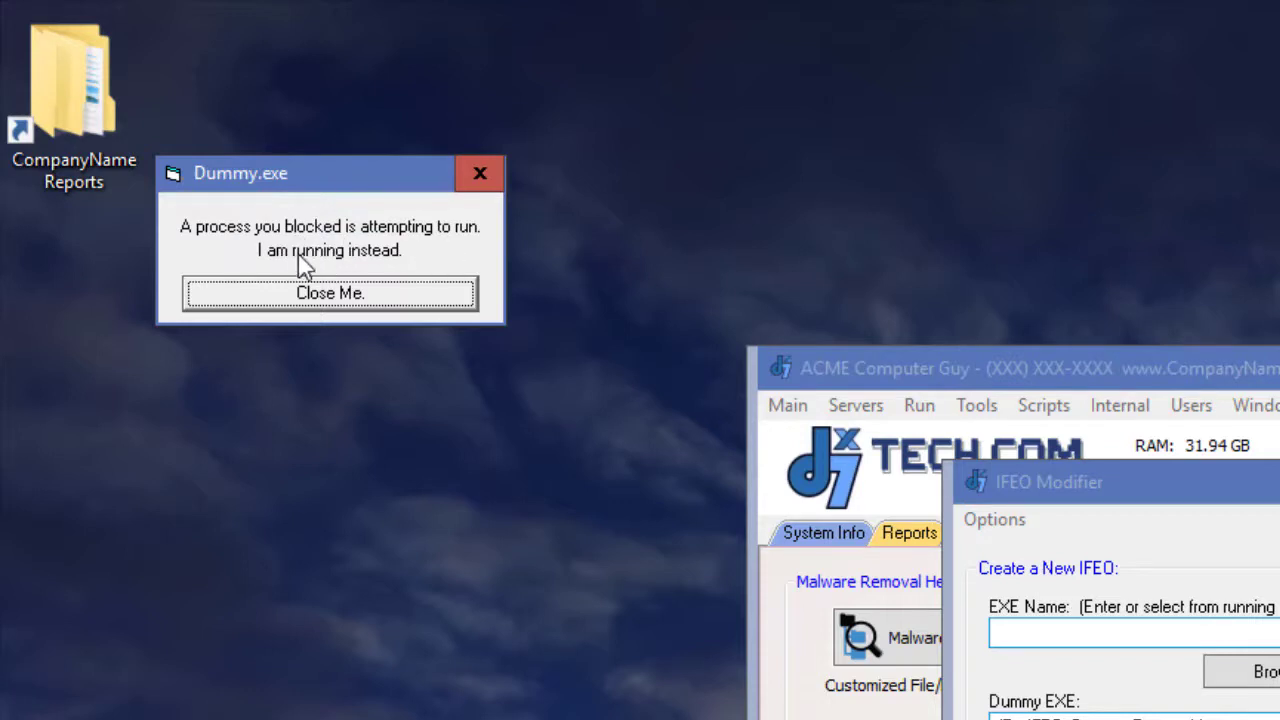
click(399, 295)
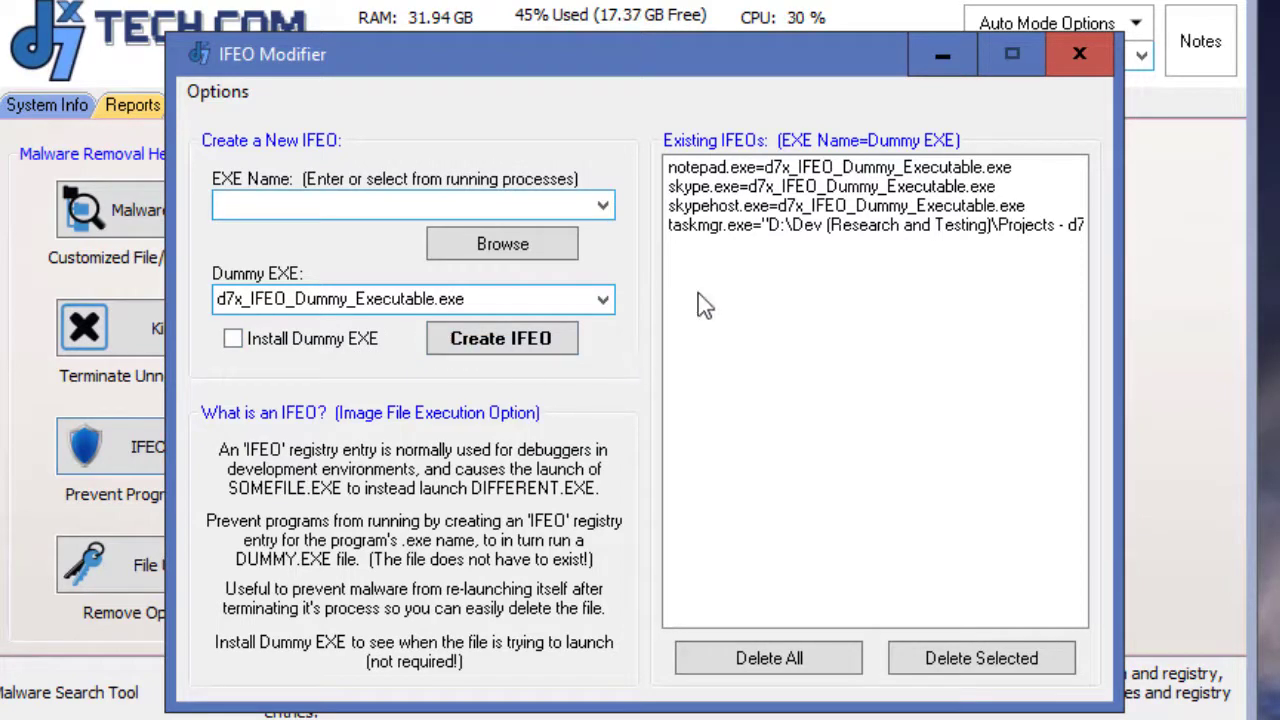
Delete the notepad.exe entry from the existing IFEOs
click(865, 168)
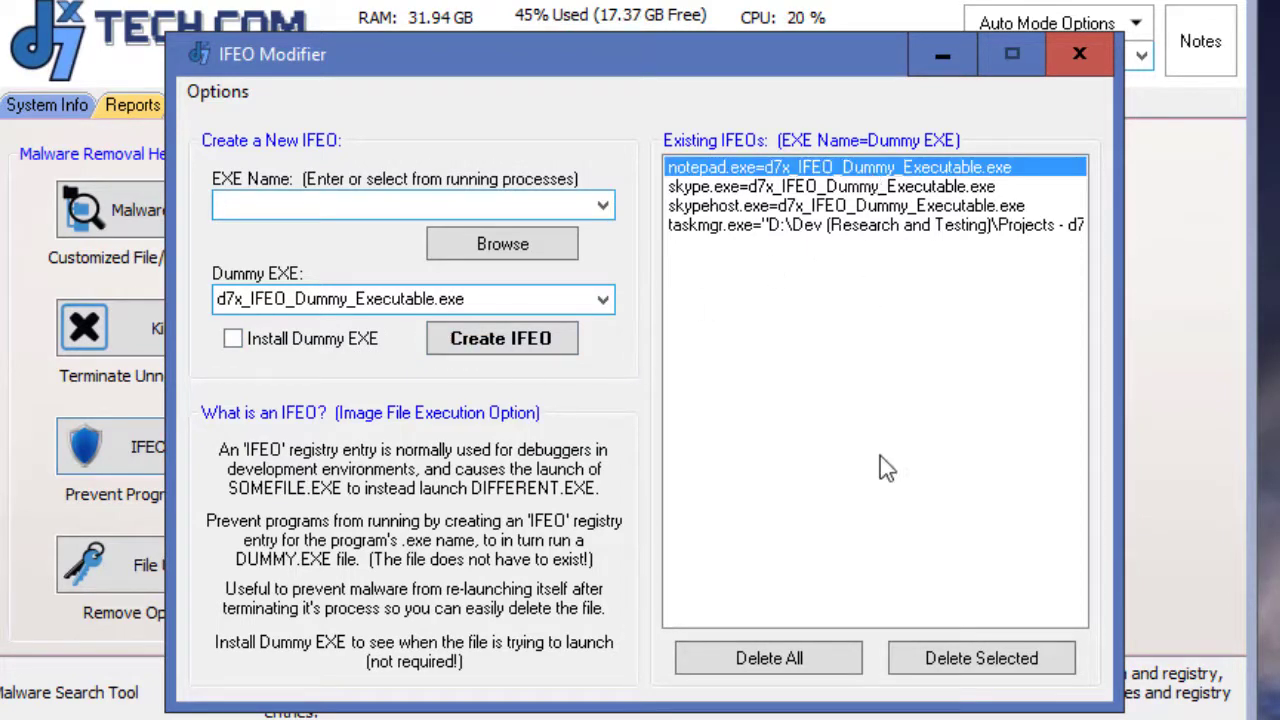
click(972, 668)
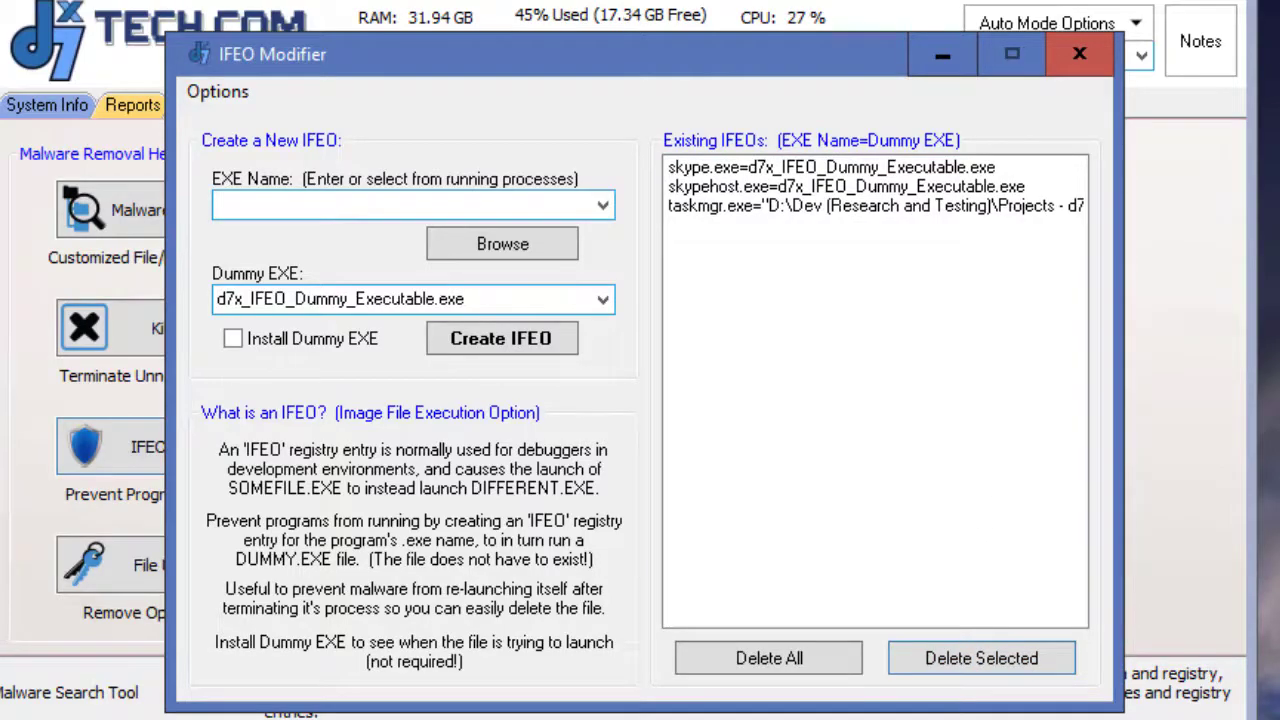